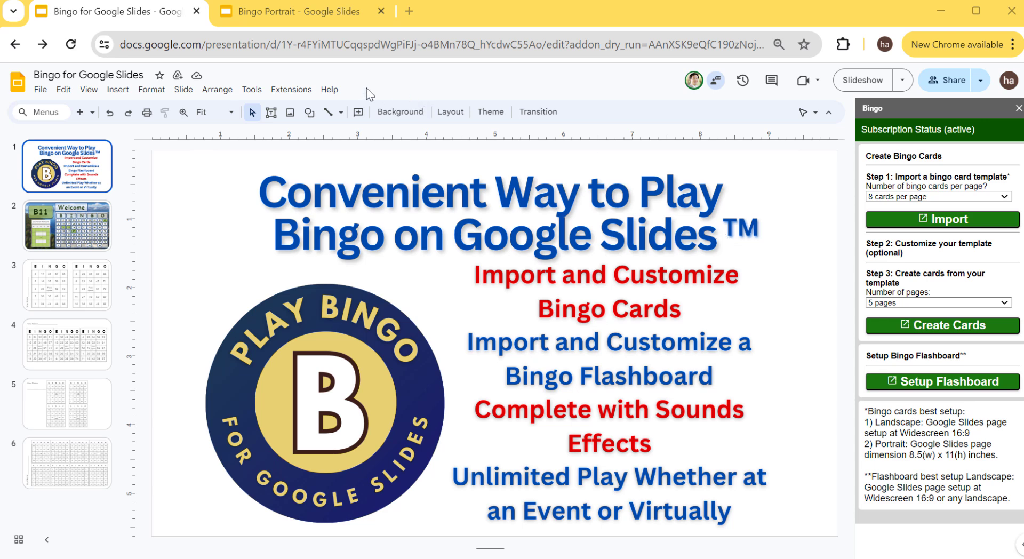
Open the setup sidebar of the Slides - Bingo add-on
{"action": "left_click", "coordinate": [299, 89]}
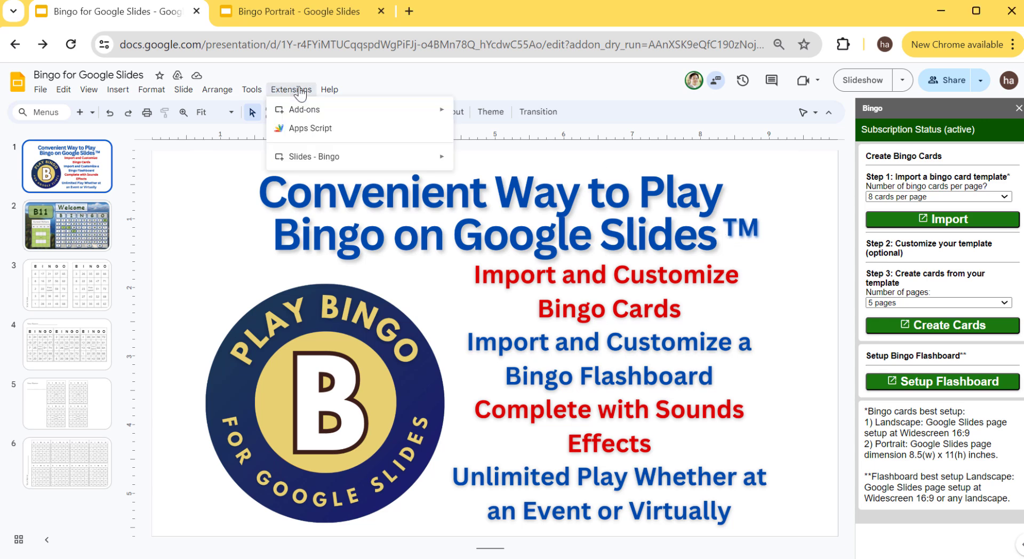
{"action": "mouse_move", "coordinate": [295, 160]}
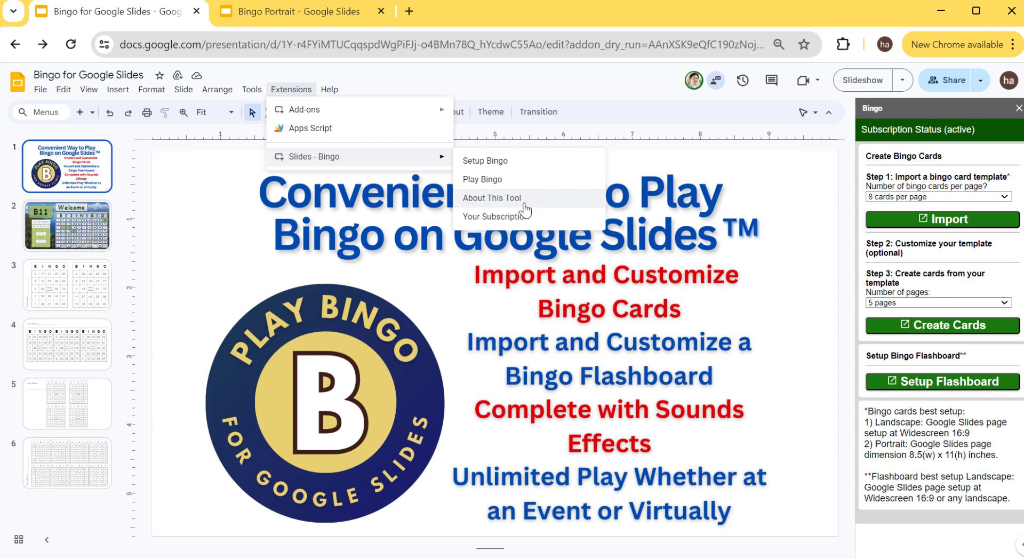
{"action": "left_click", "coordinate": [502, 166]}
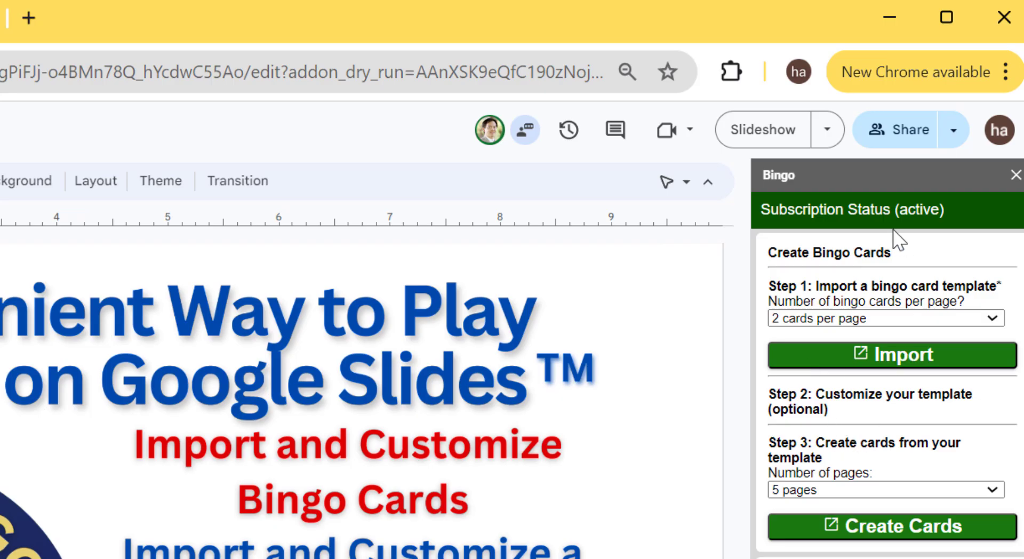
{"action": "triple_click", "coordinate": [877, 251]}
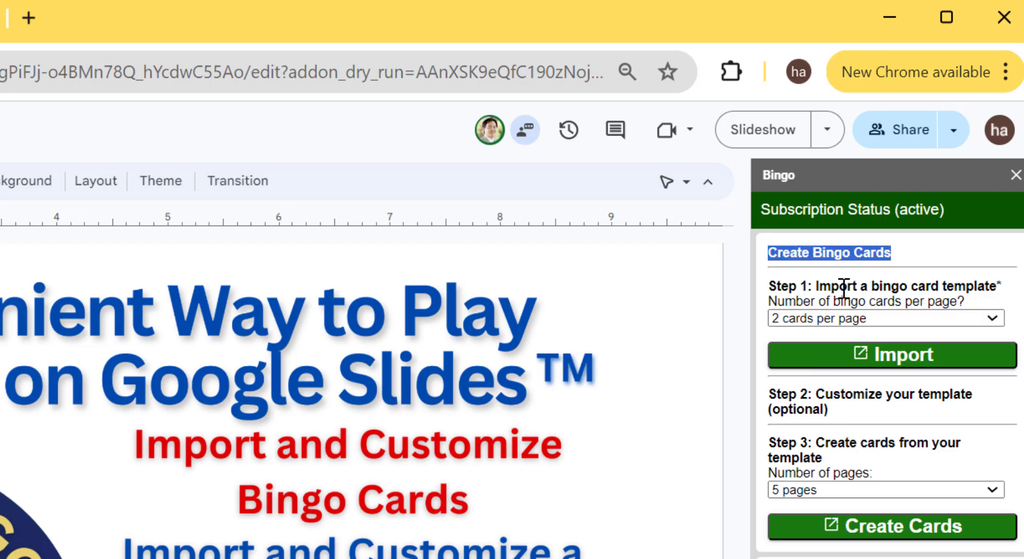
{"action": "left_click", "coordinate": [829, 293]}
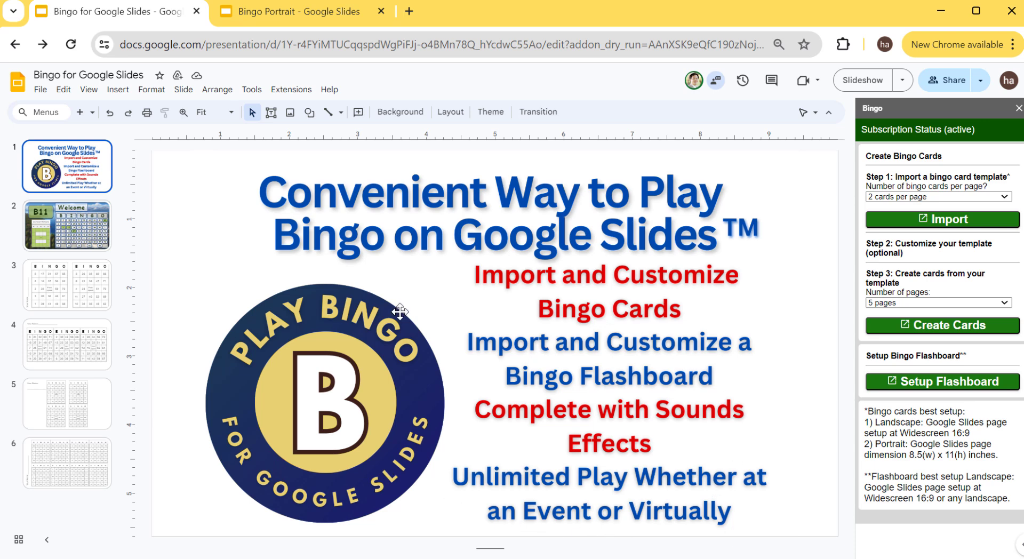
Examine the landscape sample slides 3 to 6, comparing the layouts with 2, 3, 4 and 8 bingo cards per page
{"action": "left_click", "coordinate": [72, 283]}
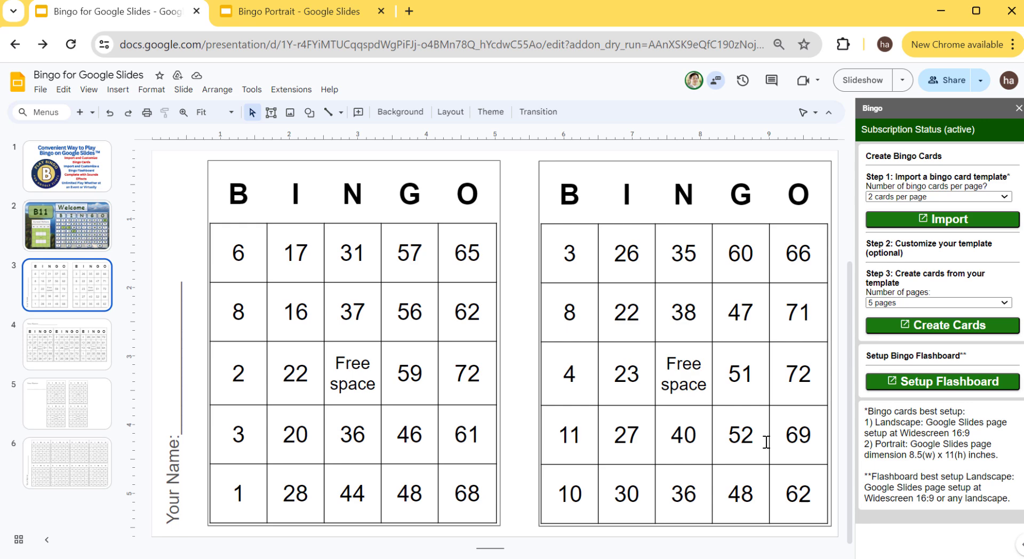
{"action": "left_click", "coordinate": [54, 338]}
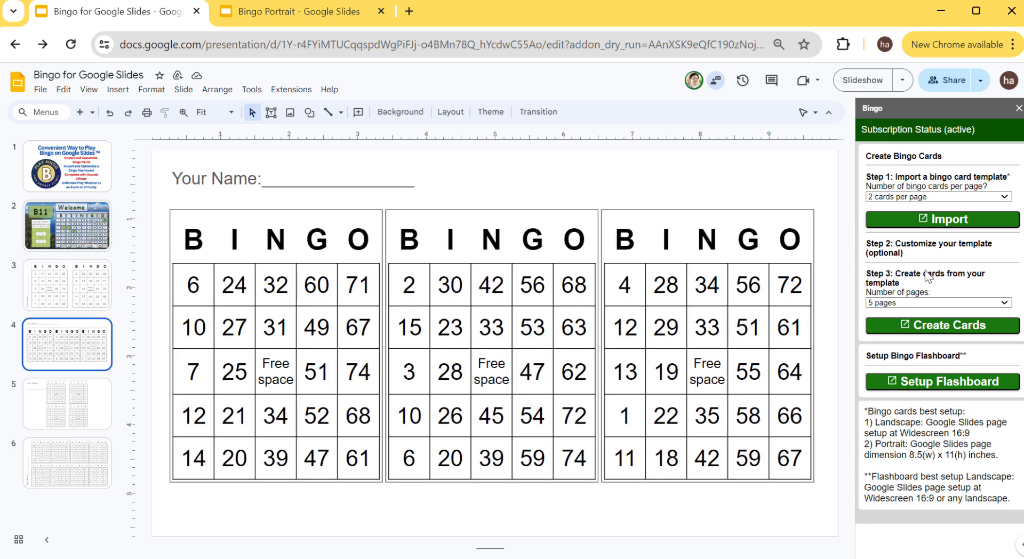
{"action": "left_click", "coordinate": [958, 197]}
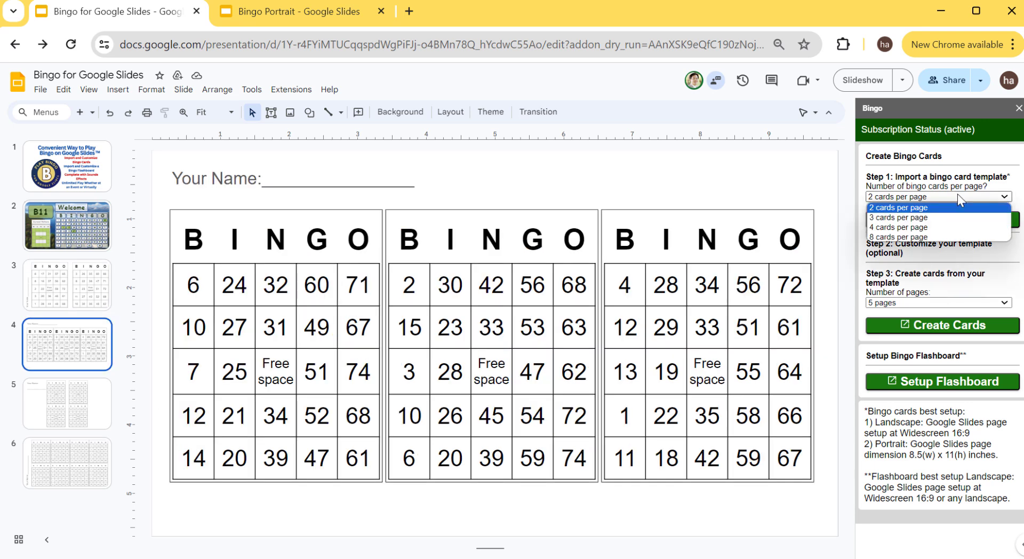
{"action": "left_click", "coordinate": [958, 194]}
{"action": "left_click", "coordinate": [63, 412]}
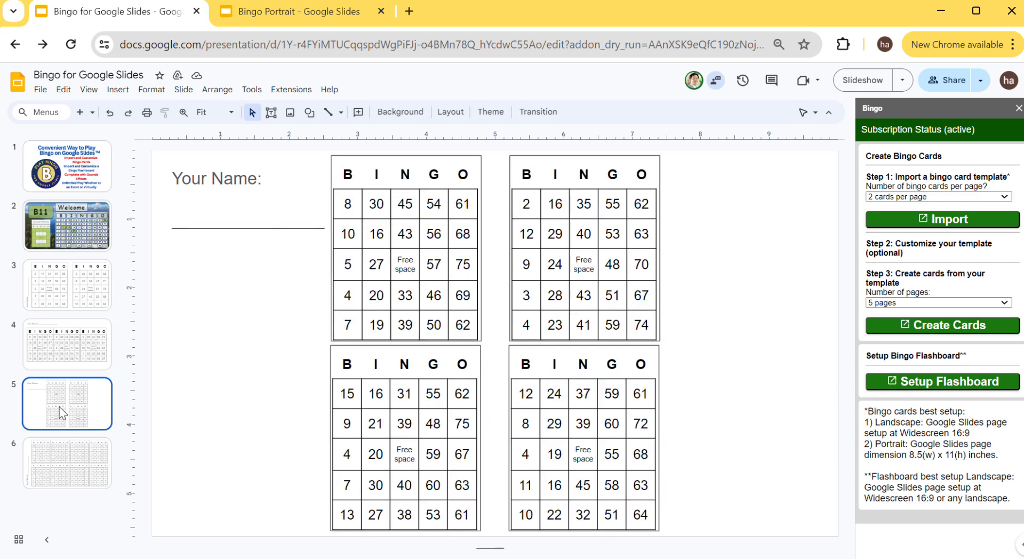
{"action": "left_click", "coordinate": [74, 486]}
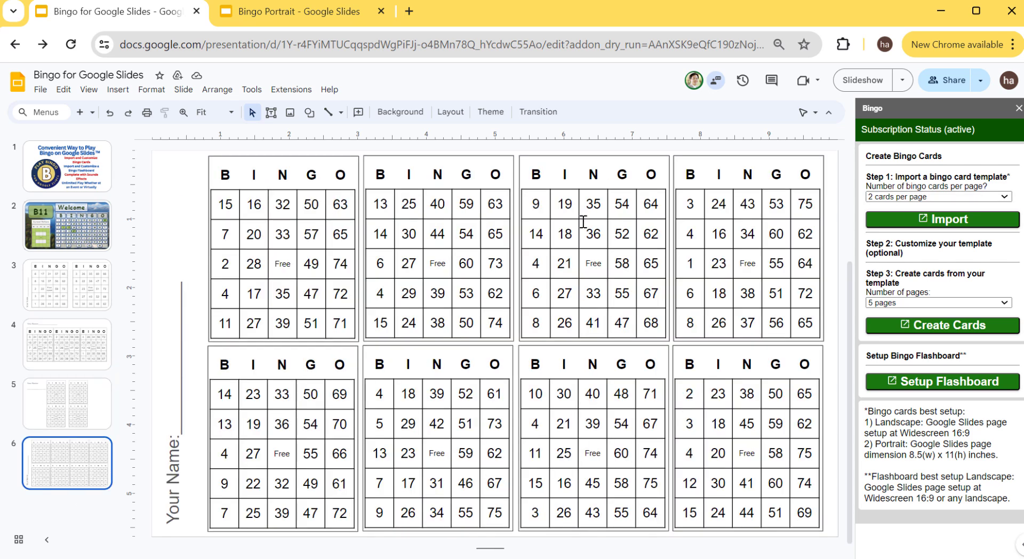
{"action": "left_click", "coordinate": [75, 294]}
{"action": "left_click", "coordinate": [62, 336]}
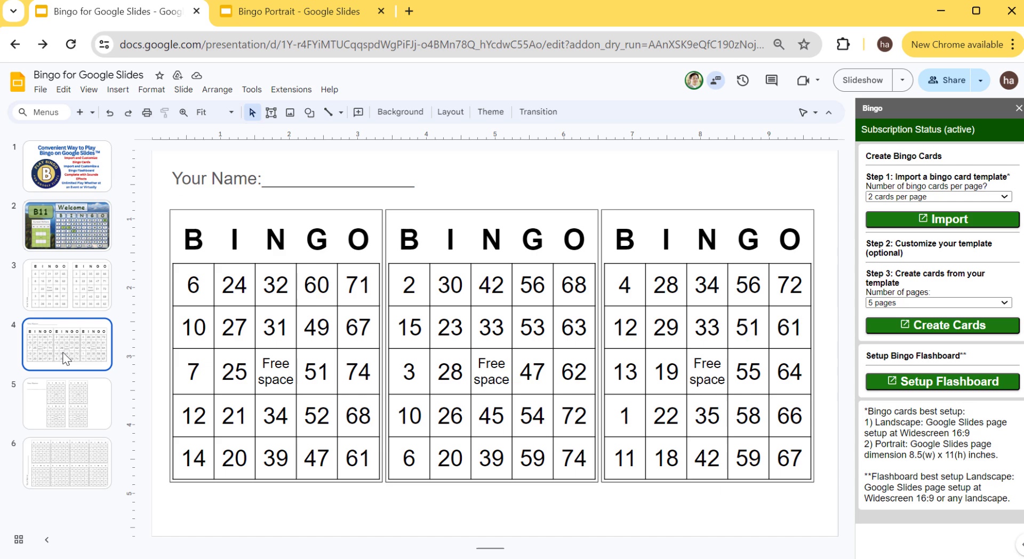
{"action": "left_click", "coordinate": [69, 403]}
{"action": "left_click", "coordinate": [64, 464]}
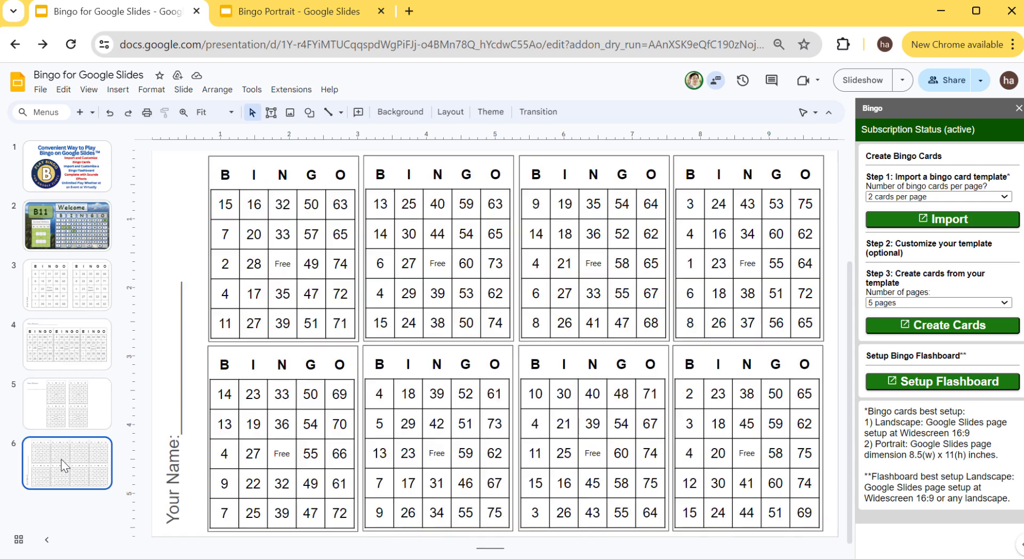
{"action": "left_click", "coordinate": [66, 408]}
{"action": "left_click", "coordinate": [73, 360]}
{"action": "left_click", "coordinate": [74, 302]}
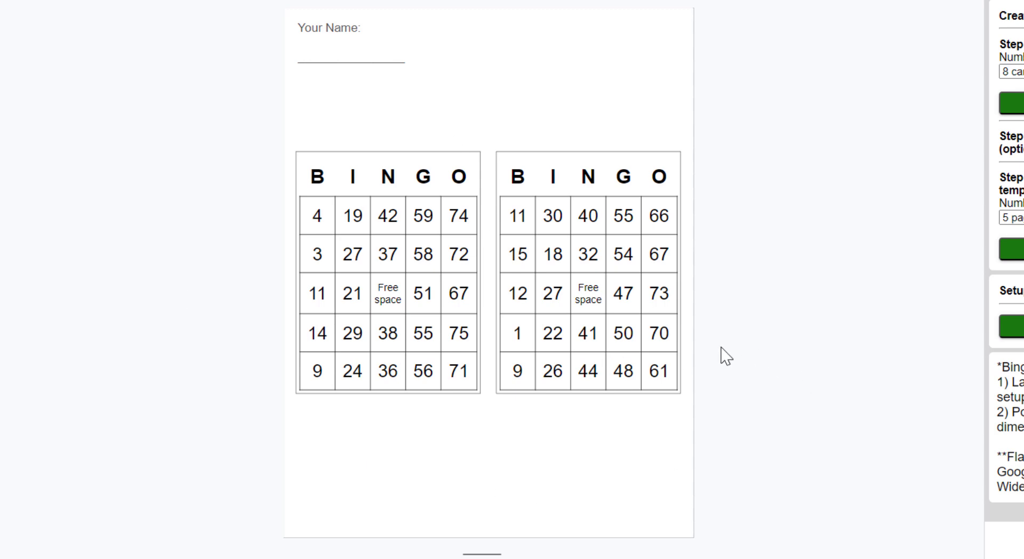
Examine the sample card pages in the Bingo Portrait presentation, ending on its title slide
{"action": "key", "text": "Down"}
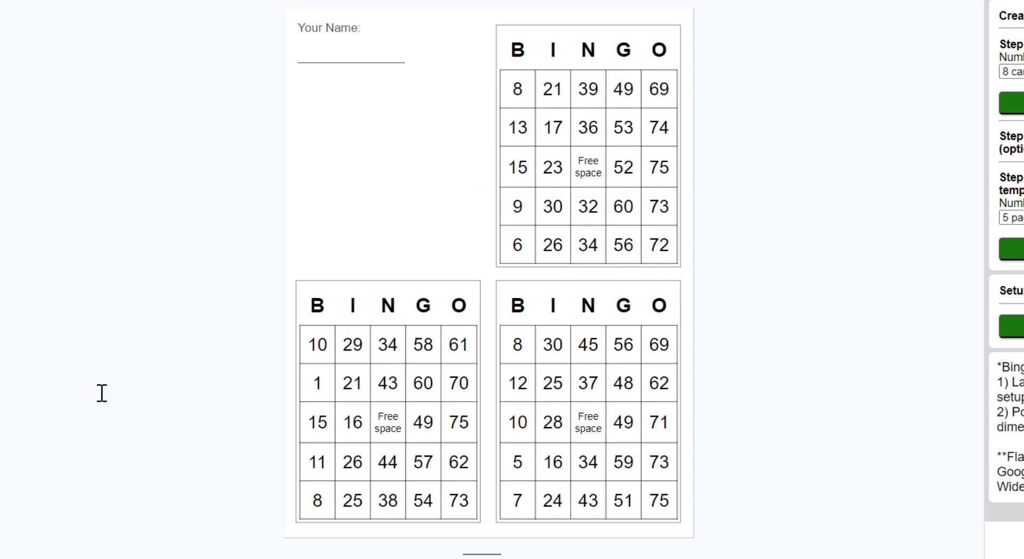
{"action": "key", "text": "Down"}
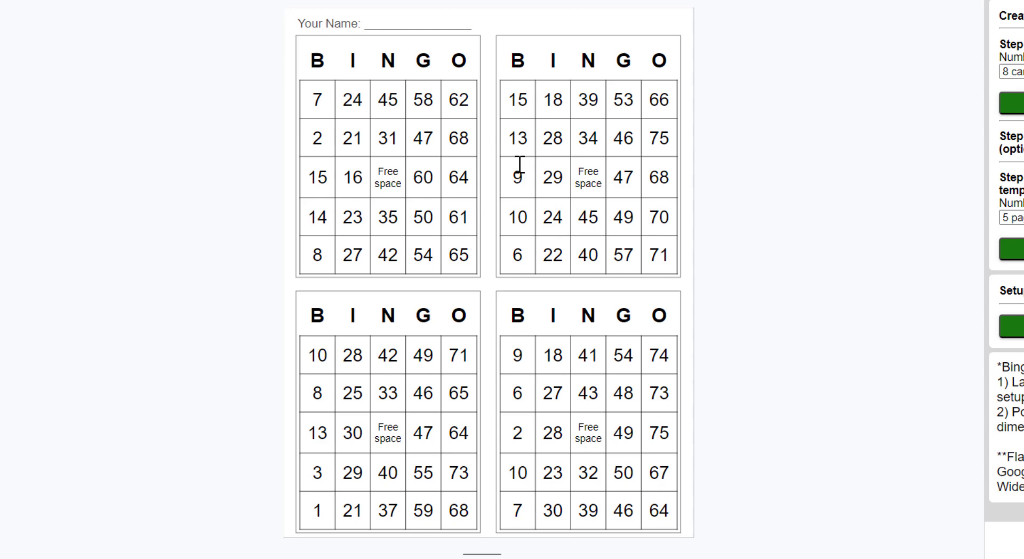
{"action": "key", "text": "Down"}
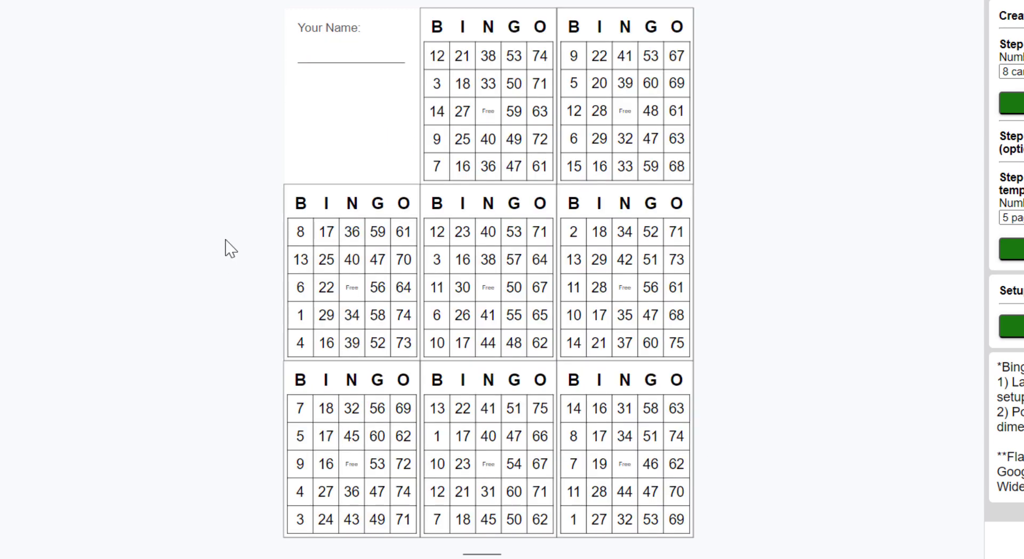
{"action": "key", "text": "Escape"}
{"action": "left_click", "coordinate": [68, 235]}
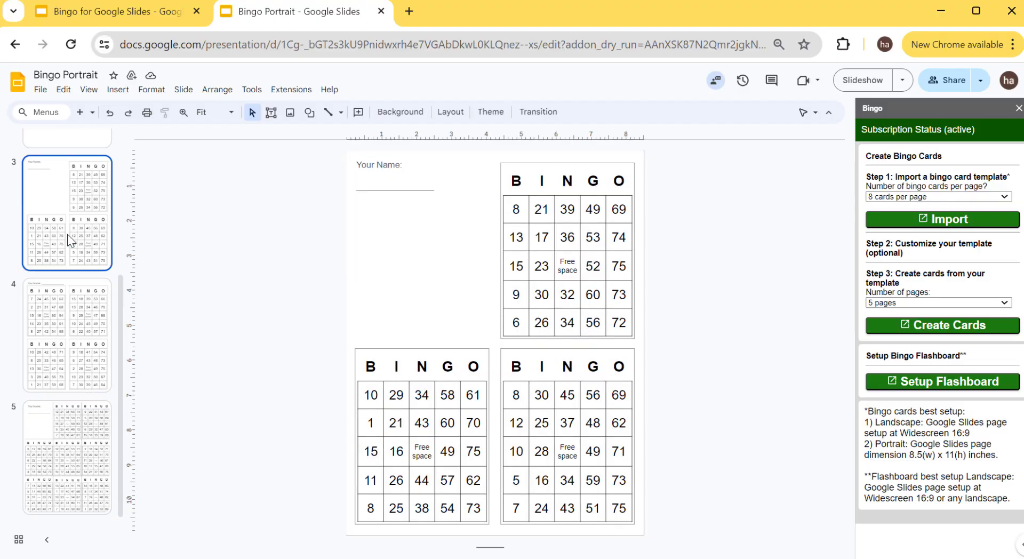
{"action": "scroll", "coordinate": [67, 235], "scroll_direction": "up", "scroll_amount": 4}
{"action": "left_click", "coordinate": [67, 237]}
{"action": "left_click", "coordinate": [68, 299]}
{"action": "left_click", "coordinate": [83, 218]}
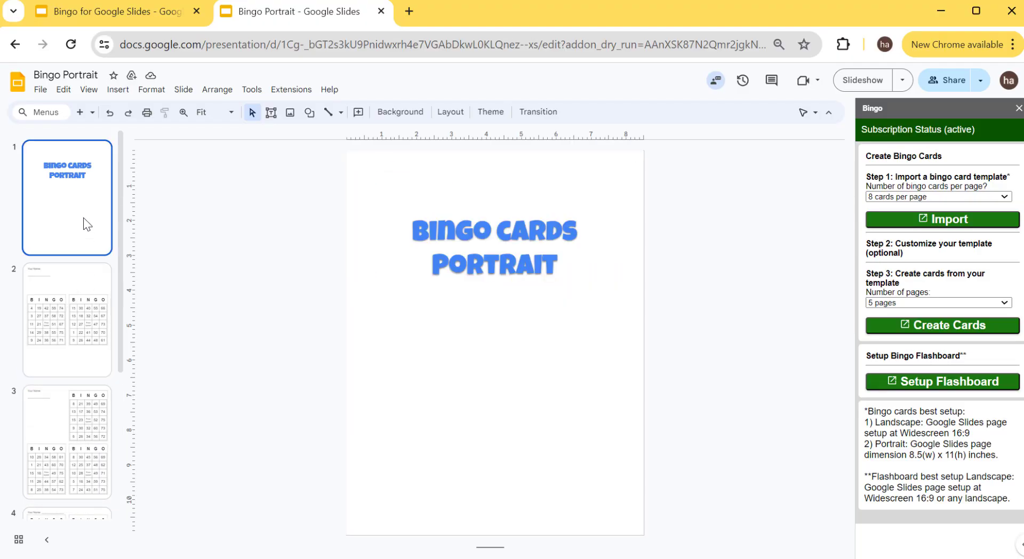
Return to the Bingo for Google Slides presentation and import the bingo card template with 2 cards per page after slide 6
{"action": "left_click", "coordinate": [131, 9]}
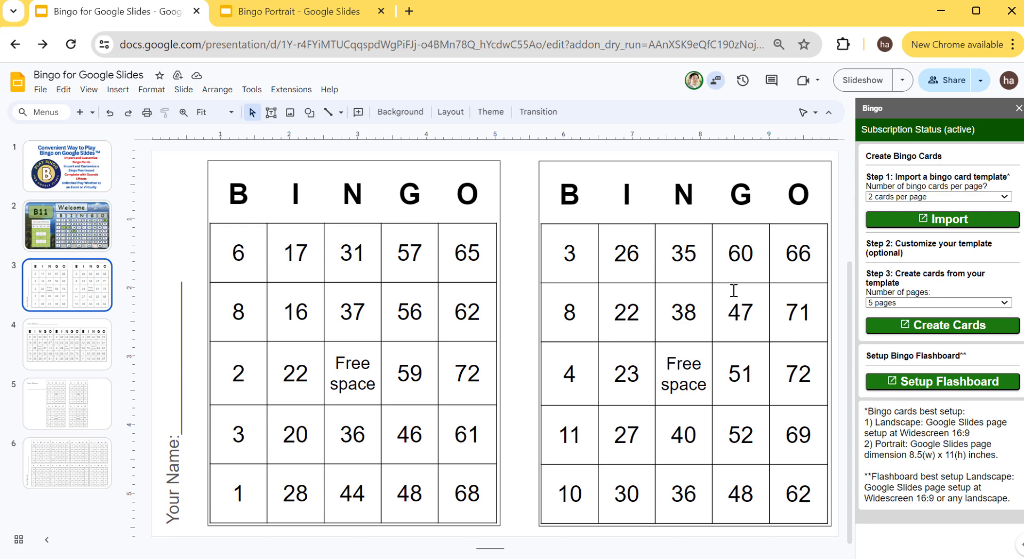
{"action": "left_click", "coordinate": [89, 479]}
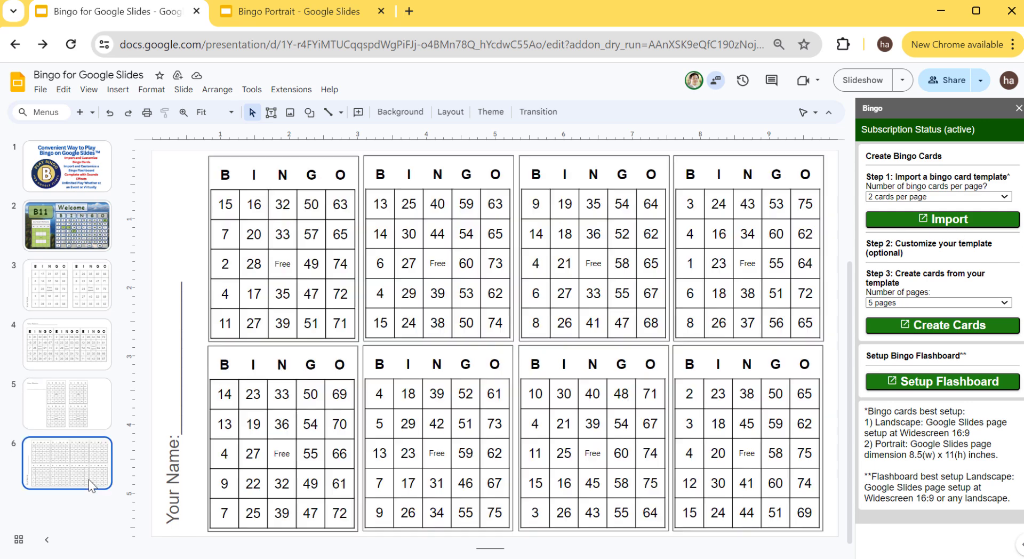
{"action": "left_click", "coordinate": [937, 228]}
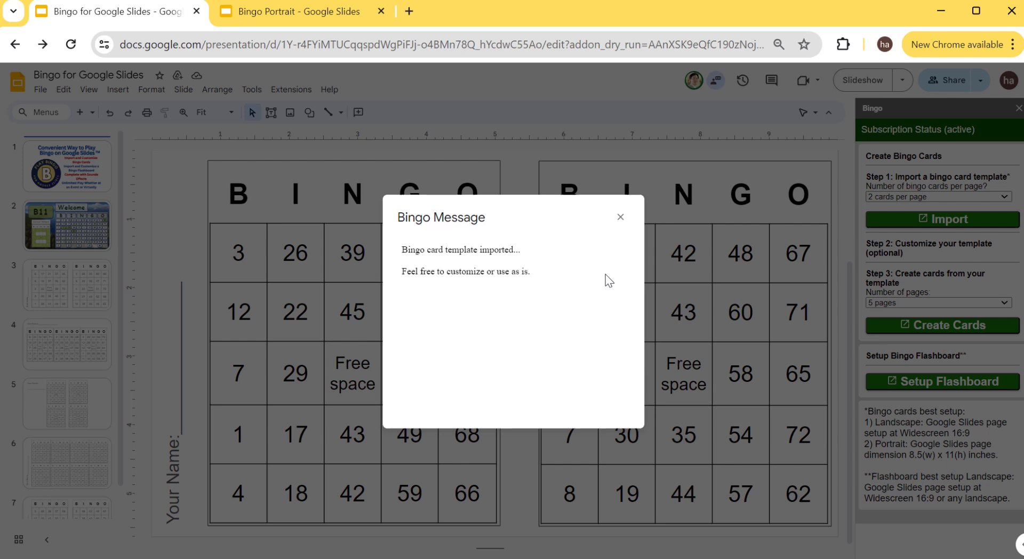
{"action": "left_click", "coordinate": [620, 217]}
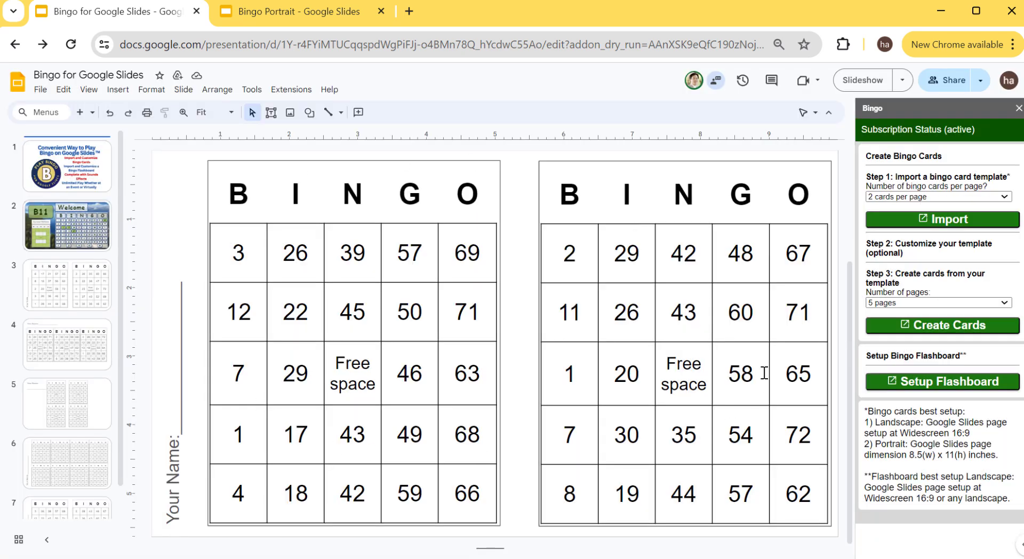
{"action": "left_click_drag", "start_coordinate": [923, 320], "coordinate": [864, 243]}
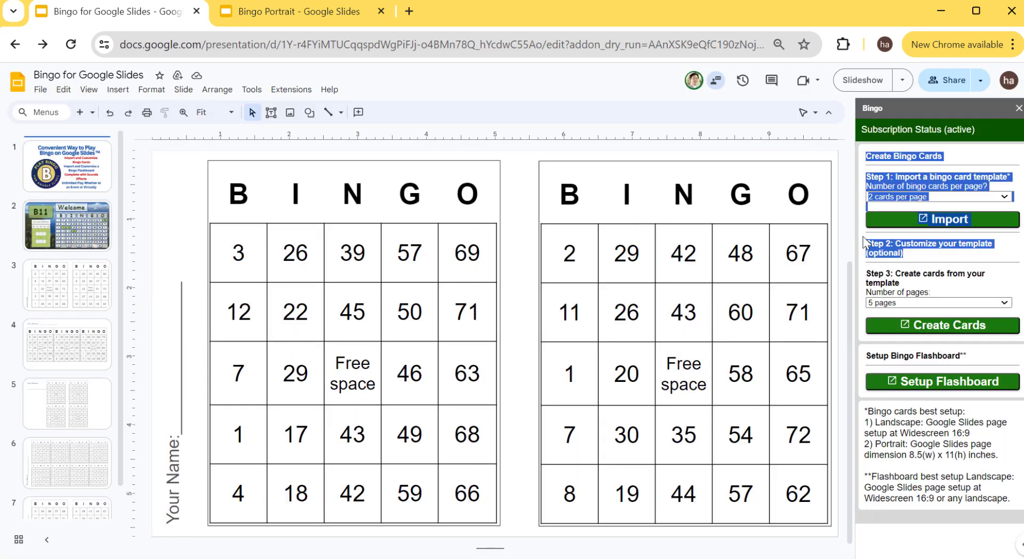
{"action": "left_click", "coordinate": [977, 266]}
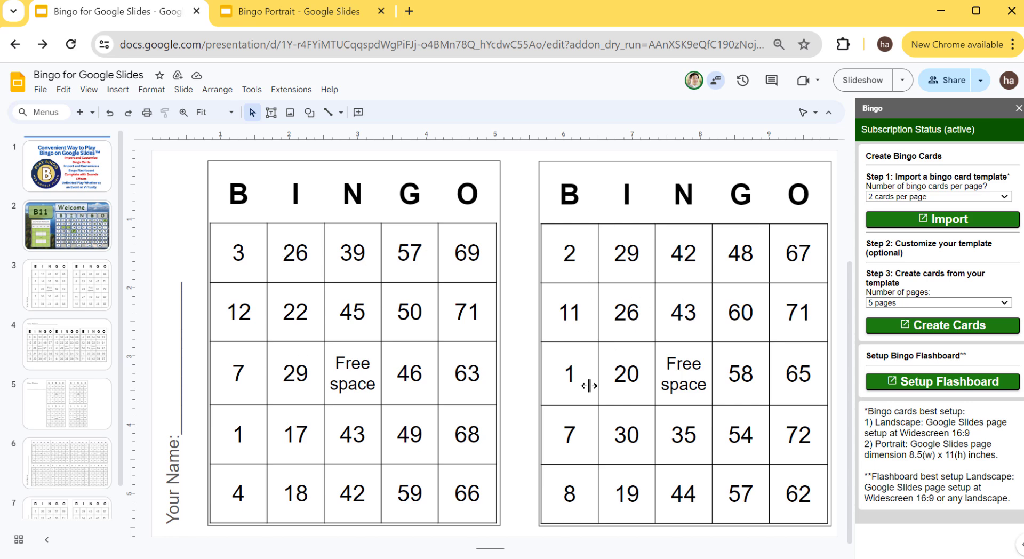
{"action": "left_click_drag", "start_coordinate": [815, 194], "coordinate": [555, 195]}
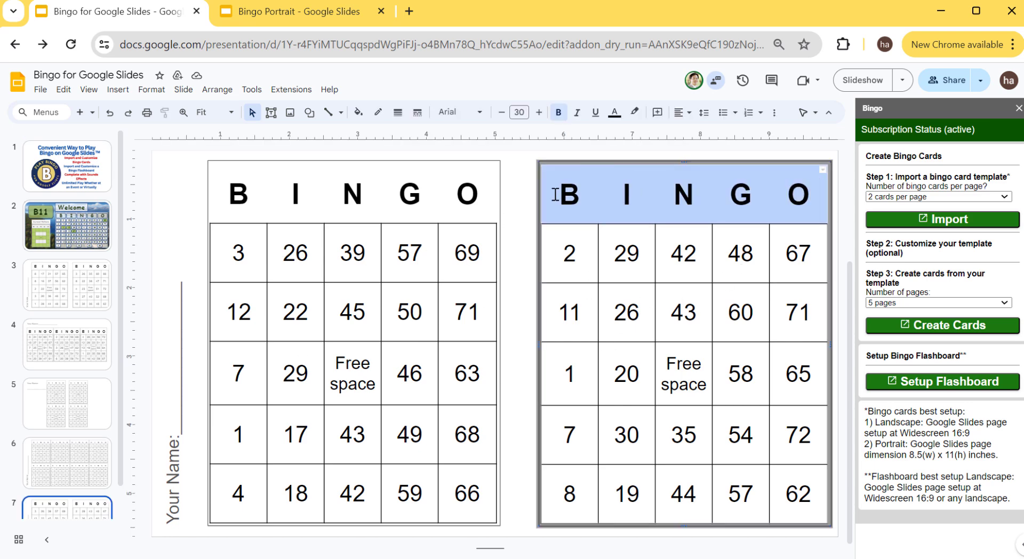
{"action": "left_click", "coordinate": [218, 189]}
{"action": "left_click", "coordinate": [191, 191]}
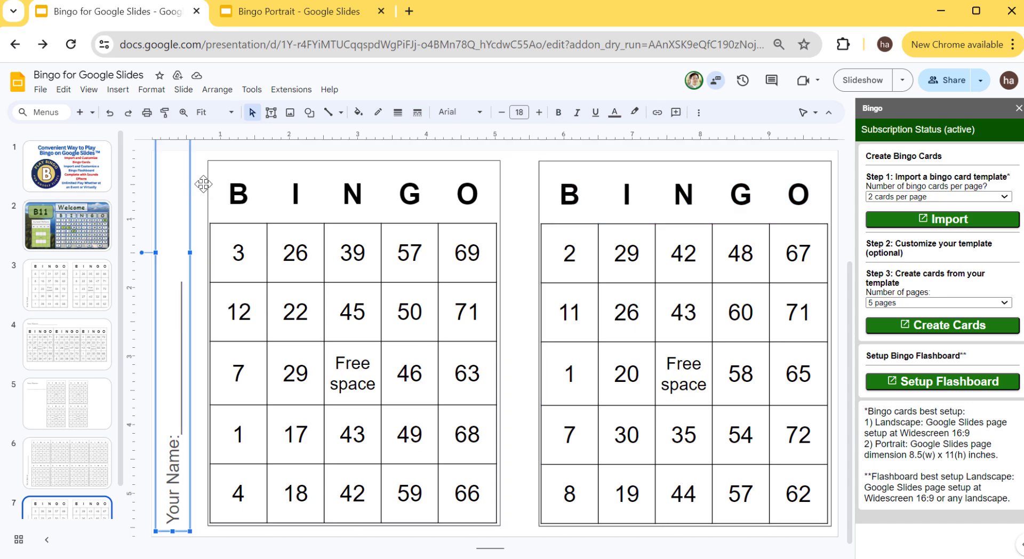
{"action": "left_click", "coordinate": [202, 191]}
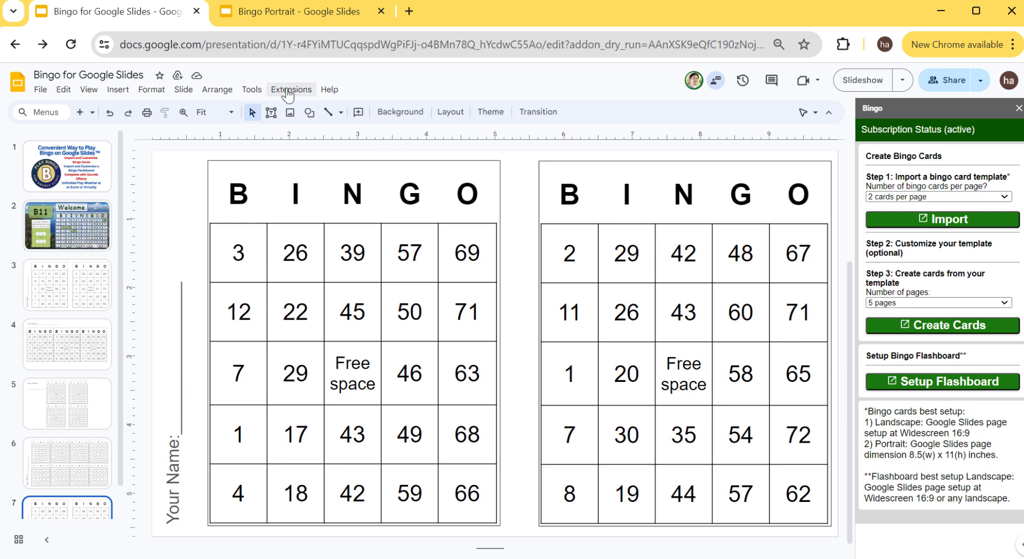
Set the background color of the imported two-card template slide to the custom blue
{"action": "left_click", "coordinate": [400, 112]}
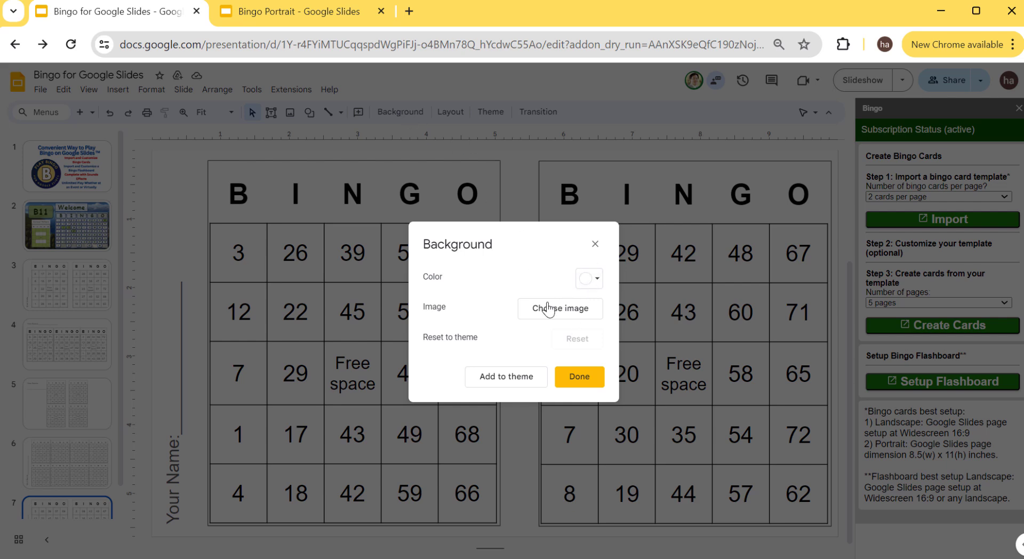
{"action": "left_click", "coordinate": [578, 319]}
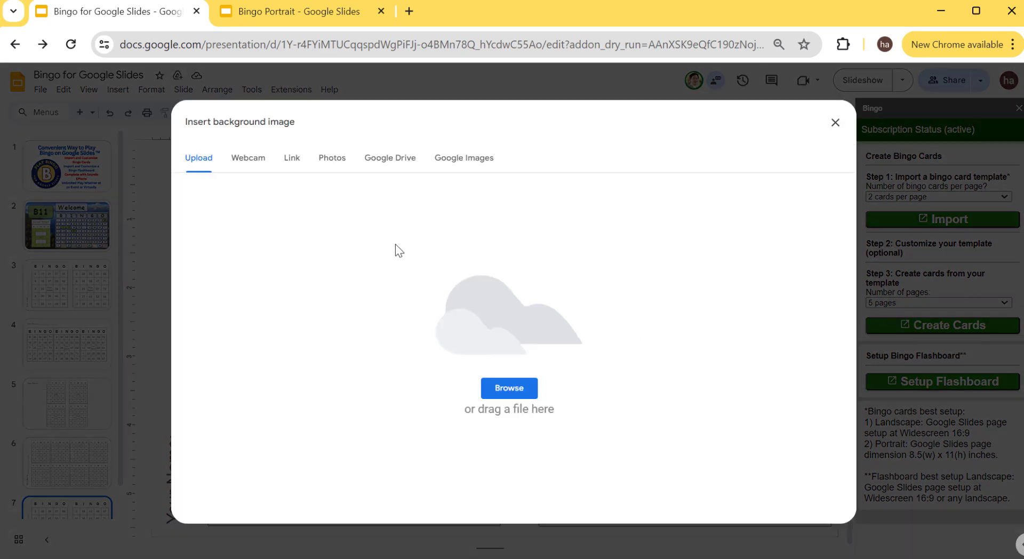
{"action": "left_click", "coordinate": [835, 122]}
{"action": "left_click", "coordinate": [595, 282]}
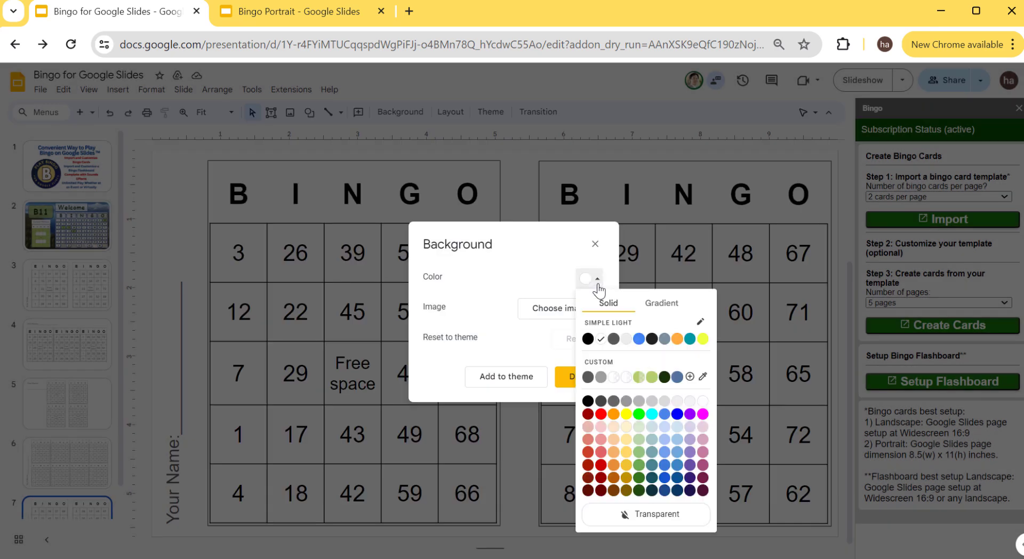
{"action": "left_click", "coordinate": [677, 378]}
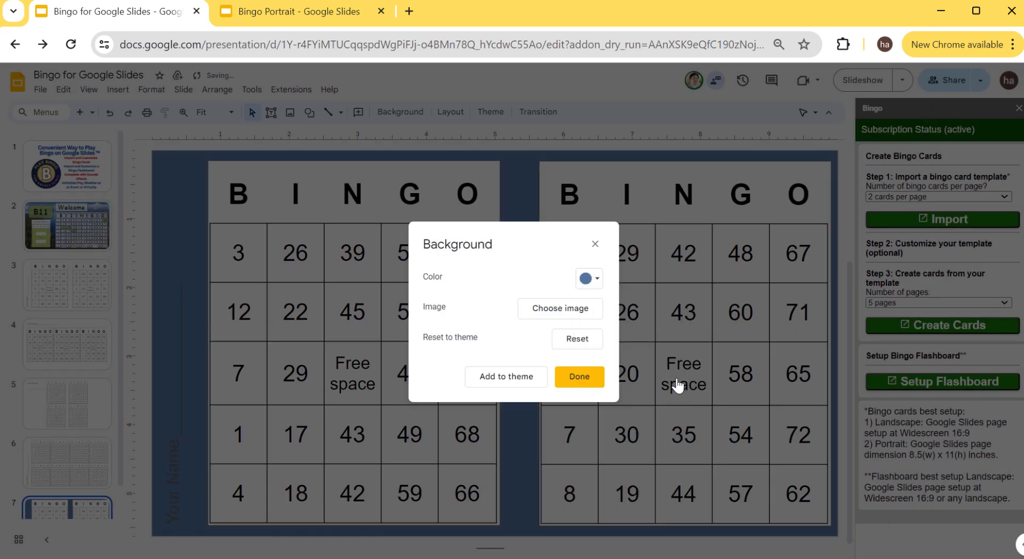
Set the two-card template's background to the bingo balls photo found by searching Google Images for "bingo image"
{"action": "left_click", "coordinate": [564, 378]}
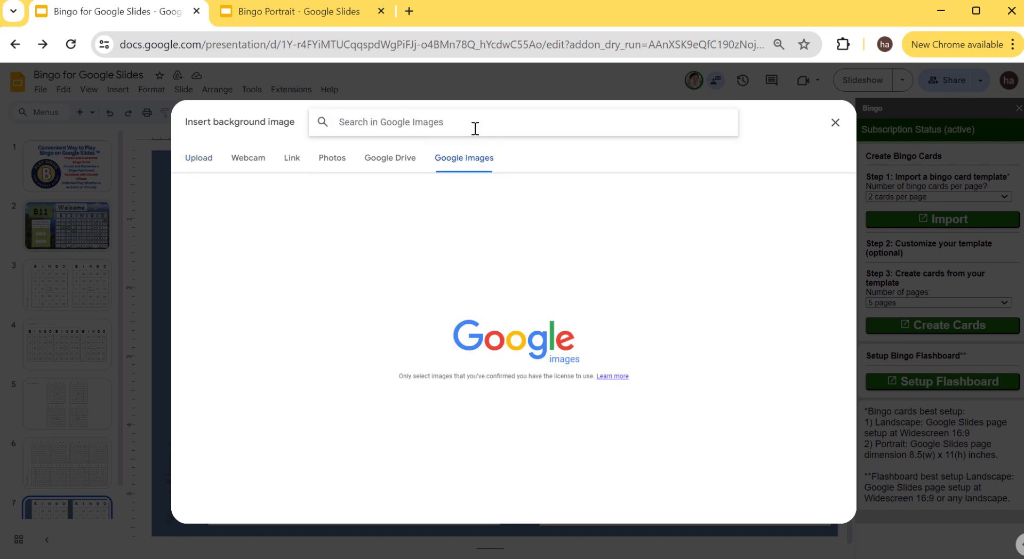
{"action": "type", "text": "bi"}
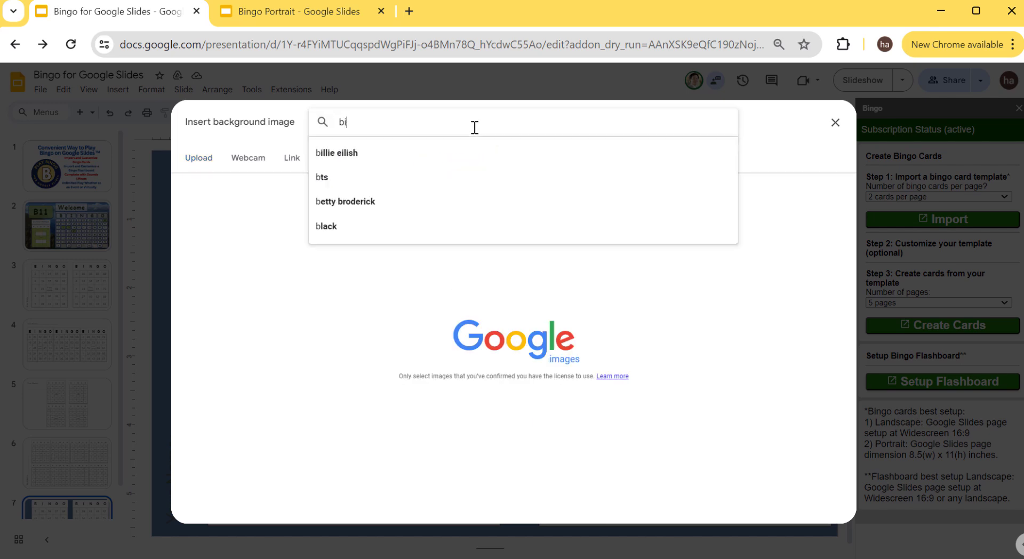
{"action": "type", "text": "ngo image"}
{"action": "key", "text": "Return"}
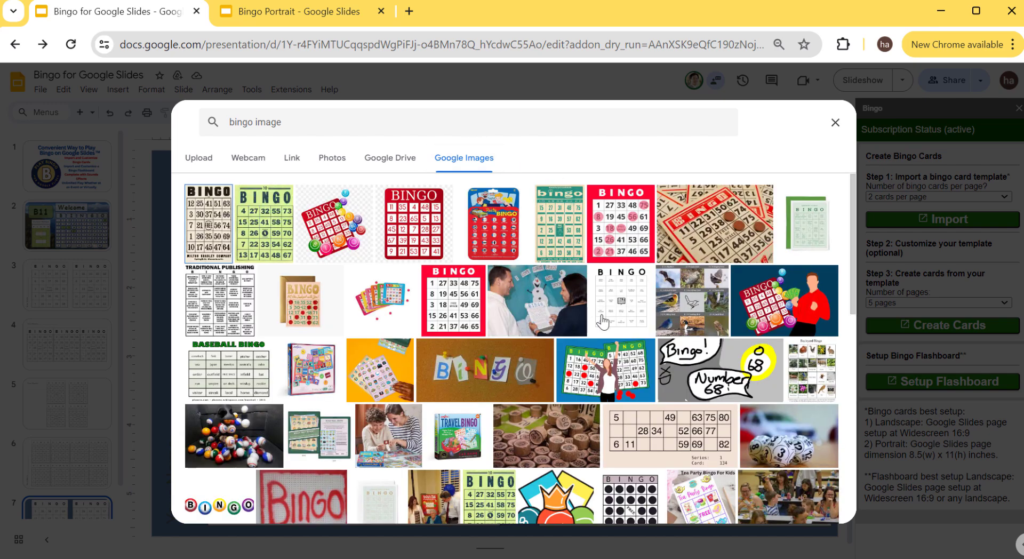
{"action": "scroll", "coordinate": [681, 427], "scroll_direction": "down", "scroll_amount": 2}
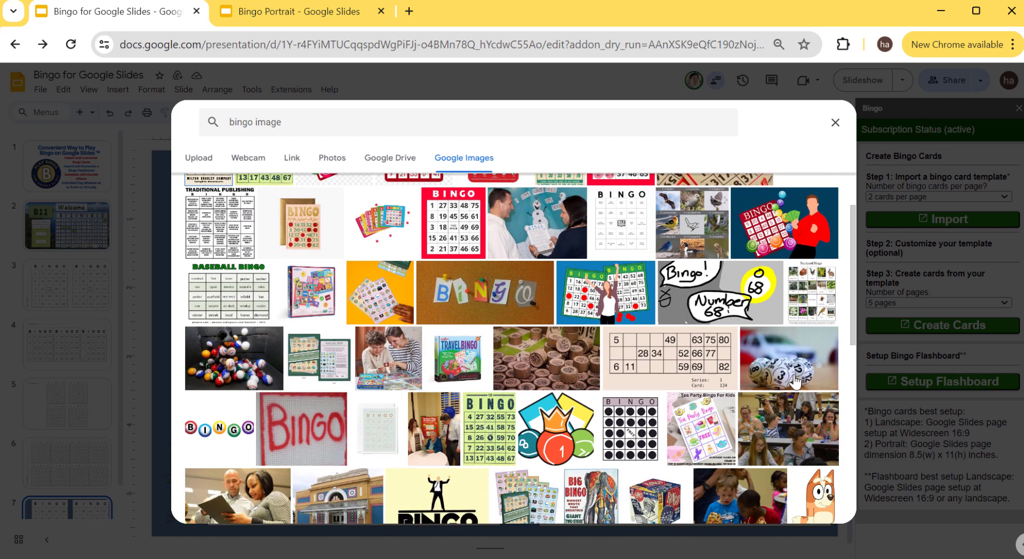
{"action": "left_click", "coordinate": [800, 367]}
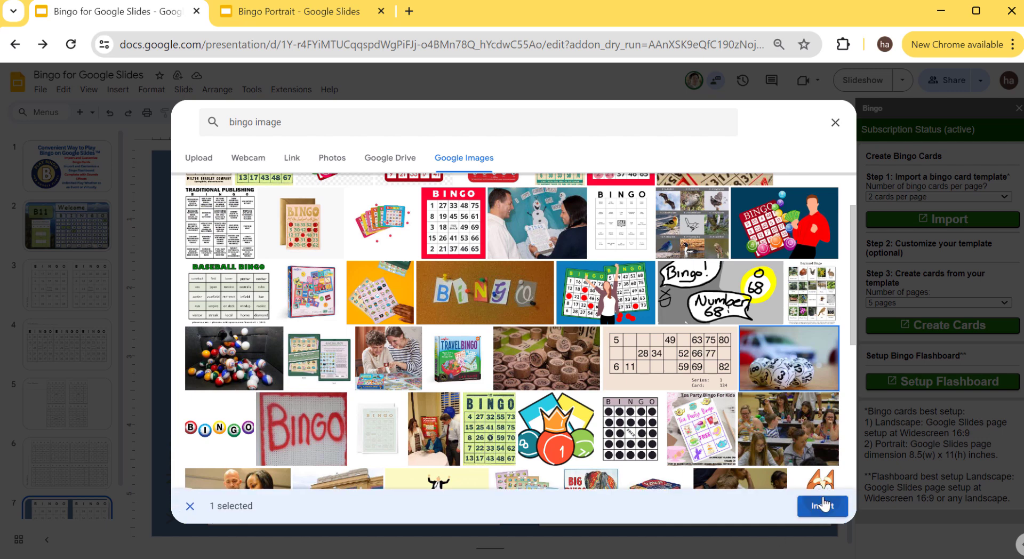
{"action": "left_click", "coordinate": [809, 509]}
{"action": "left_click", "coordinate": [581, 379]}
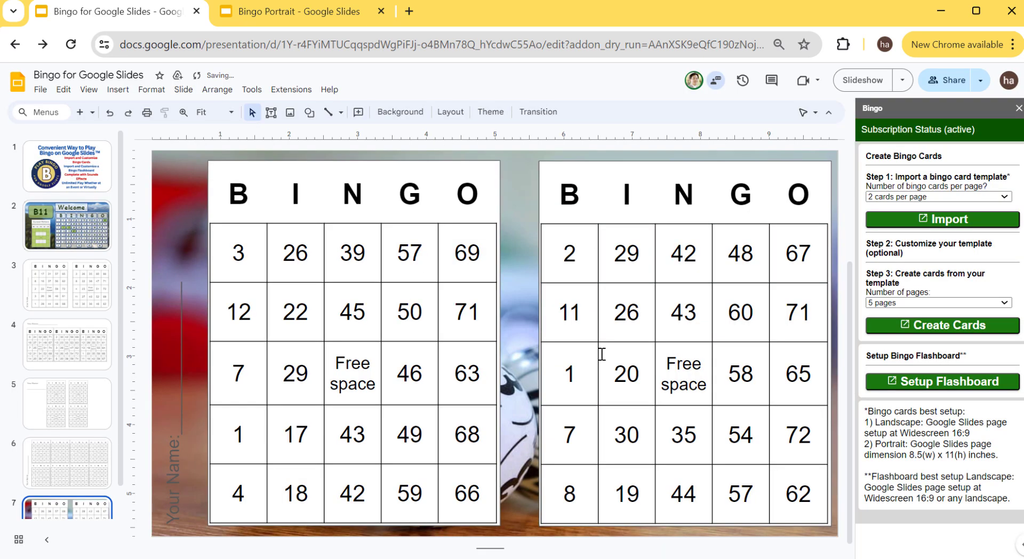
{"action": "left_click", "coordinate": [168, 499]}
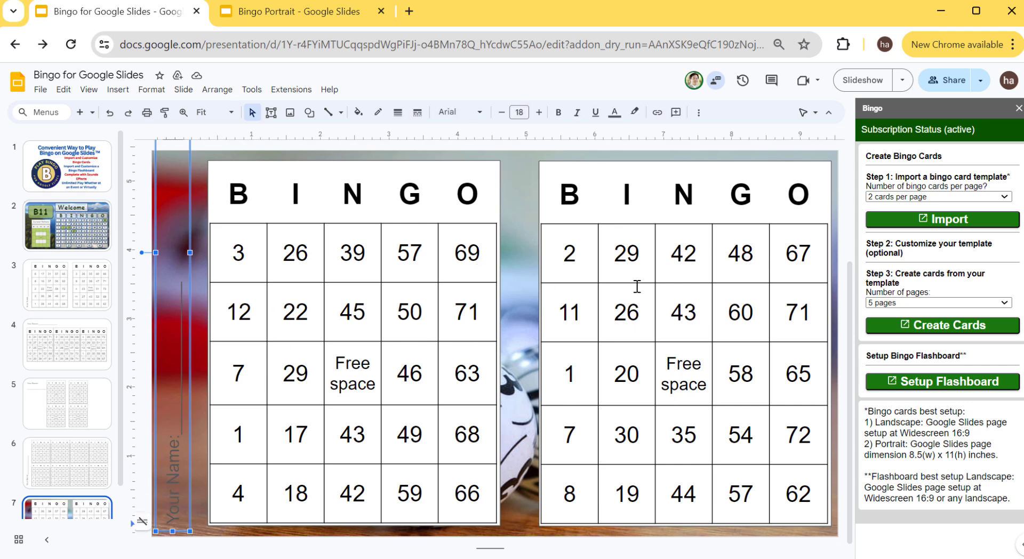
{"action": "left_click", "coordinate": [520, 238]}
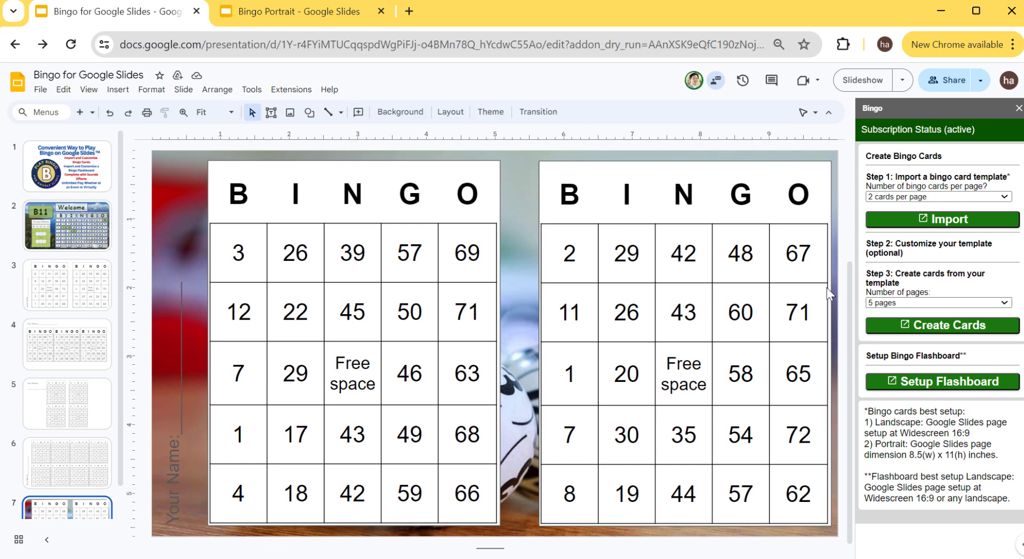
{"action": "left_click", "coordinate": [923, 303]}
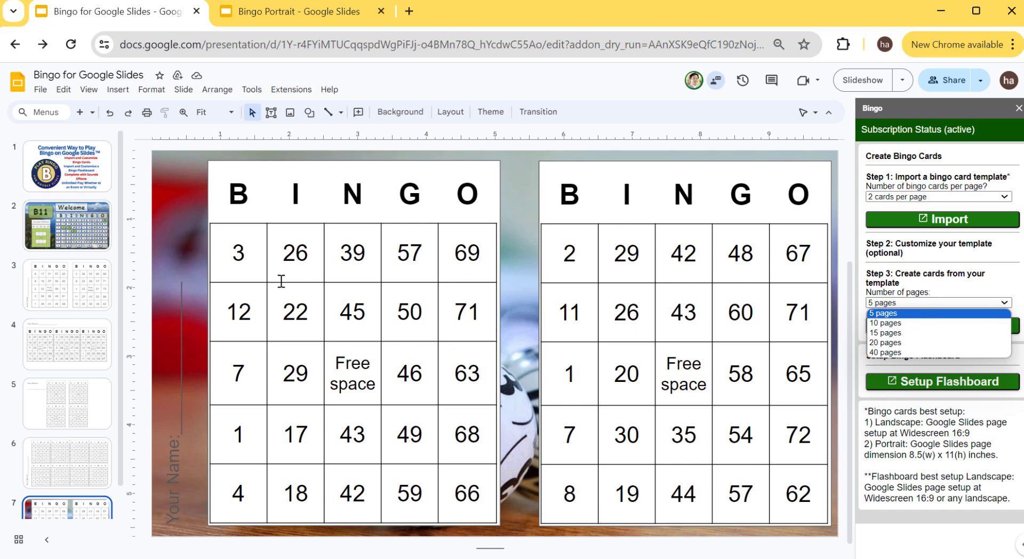
{"action": "left_click", "coordinate": [893, 323]}
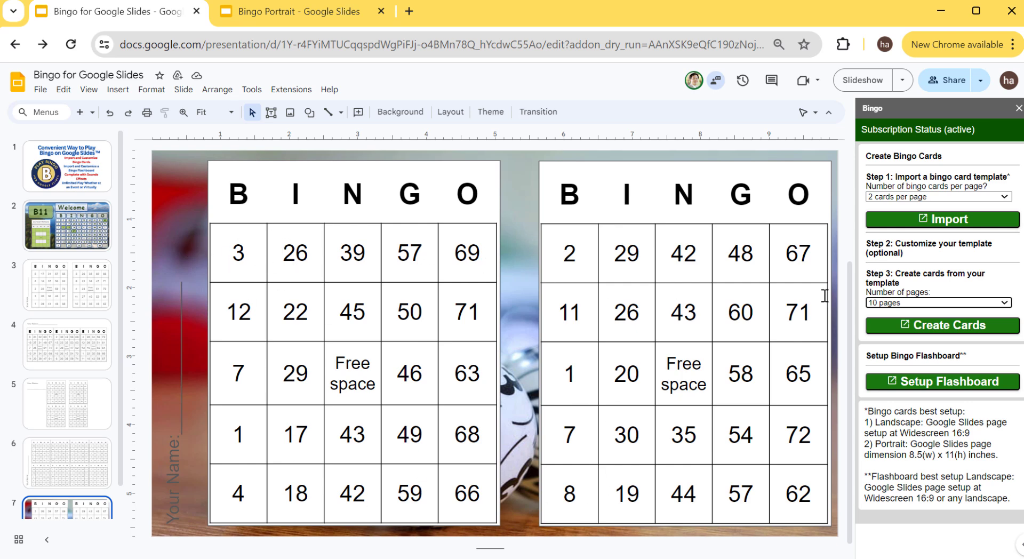
Create 5 pages of bingo cards from the customized two-card template on slide 7
{"action": "left_click", "coordinate": [937, 302]}
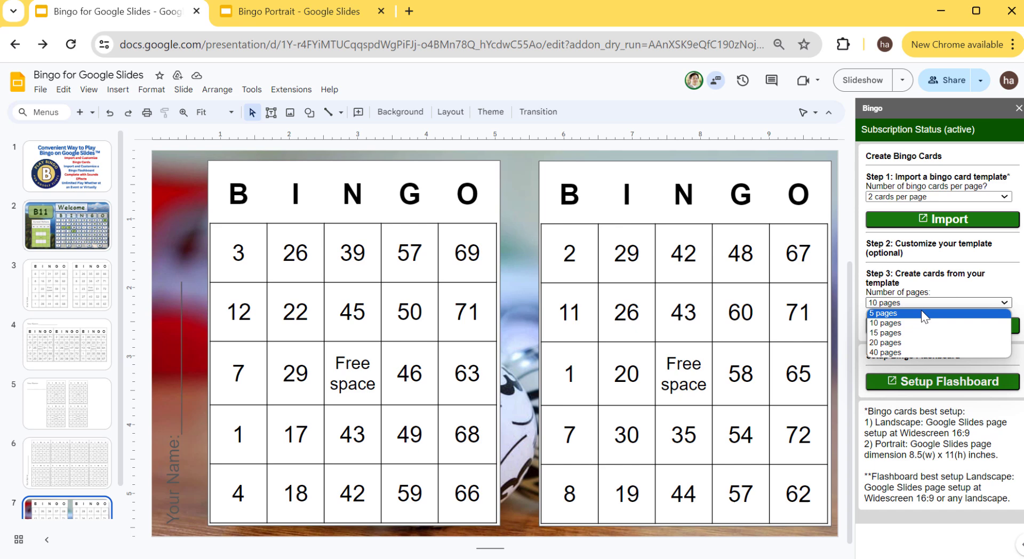
{"action": "left_click", "coordinate": [923, 313]}
{"action": "scroll", "coordinate": [98, 344], "scroll_direction": "down", "scroll_amount": 1}
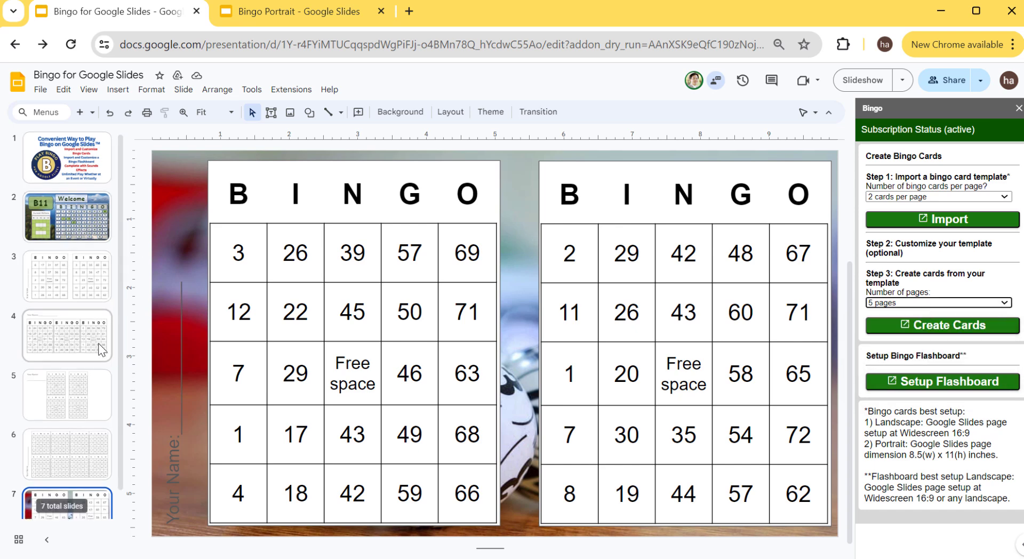
{"action": "scroll", "coordinate": [98, 344], "scroll_direction": "down", "scroll_amount": 1}
{"action": "left_click", "coordinate": [967, 333]}
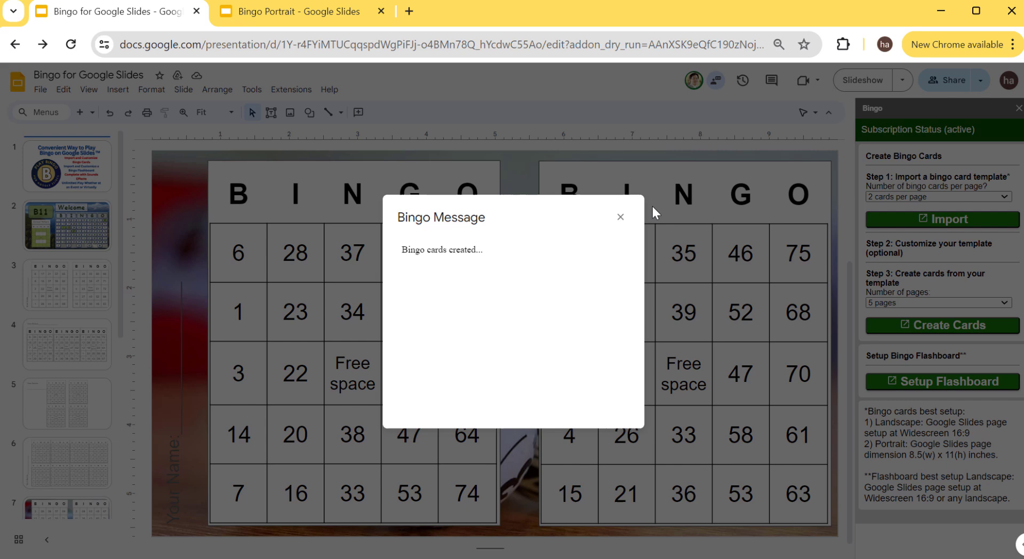
{"action": "left_click", "coordinate": [620, 217]}
Examine the bingo card pages on slides 7 to 12, comparing the numbers on each card
{"action": "scroll", "coordinate": [121, 395], "scroll_direction": "down", "scroll_amount": 5}
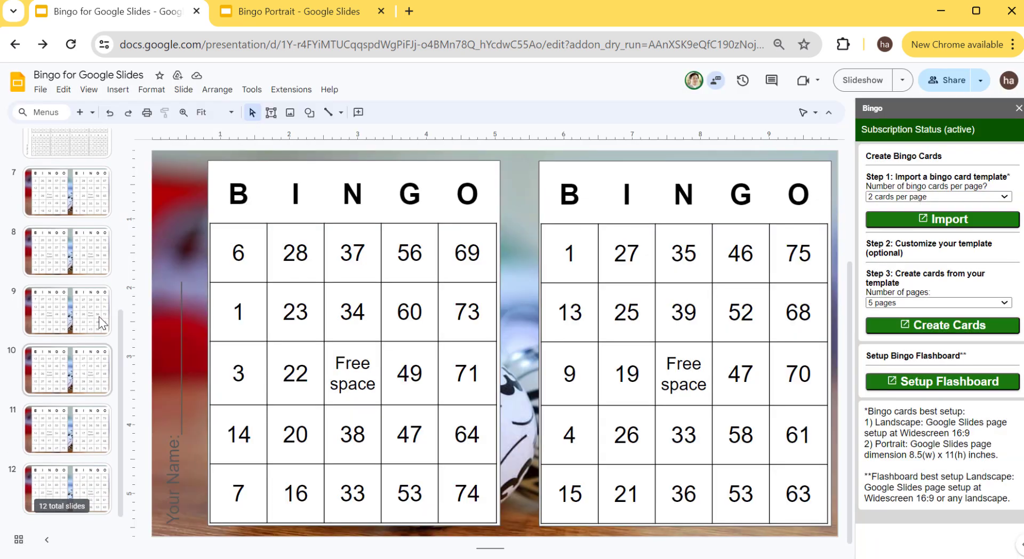
{"action": "left_click", "coordinate": [75, 200]}
{"action": "left_click", "coordinate": [70, 242]}
{"action": "left_click", "coordinate": [63, 328]}
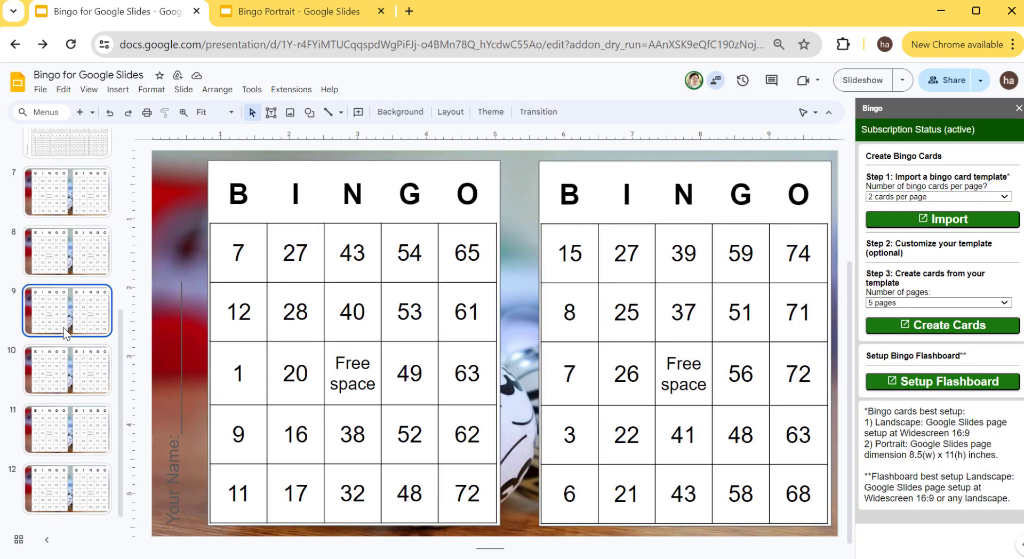
{"action": "left_click", "coordinate": [63, 368]}
{"action": "left_click", "coordinate": [66, 433]}
{"action": "left_click", "coordinate": [67, 496]}
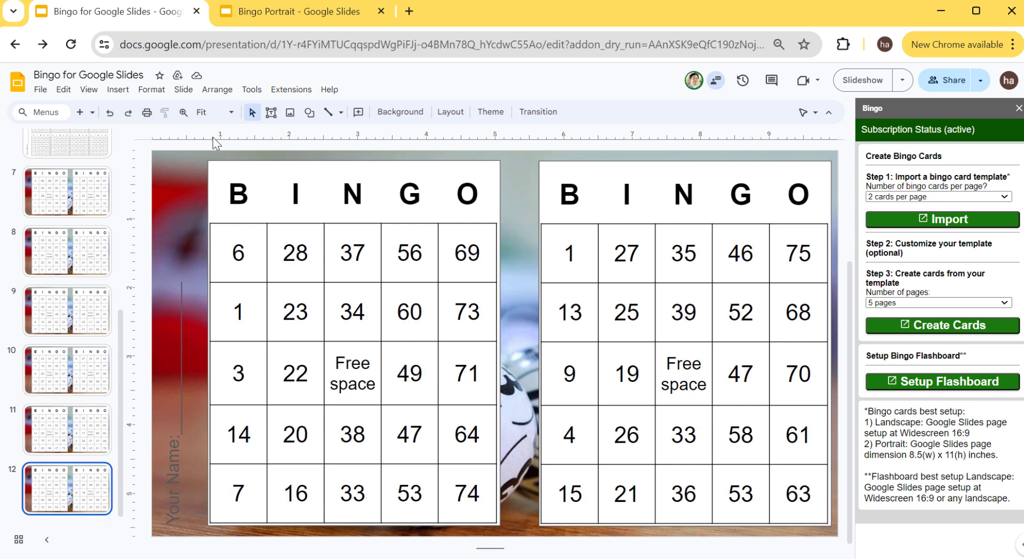
In the Bingo Portrait presentation, search the web for "bingo" images and insert the colored BINGO lettered balls on slide 2
{"action": "left_click", "coordinate": [272, 11]}
{"action": "left_click", "coordinate": [82, 349]}
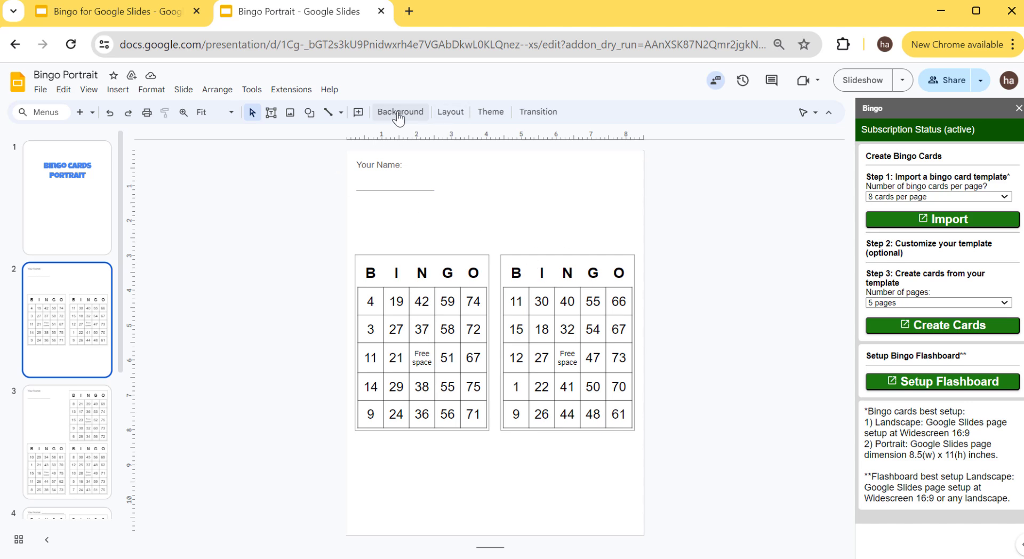
{"action": "left_click", "coordinate": [129, 92]}
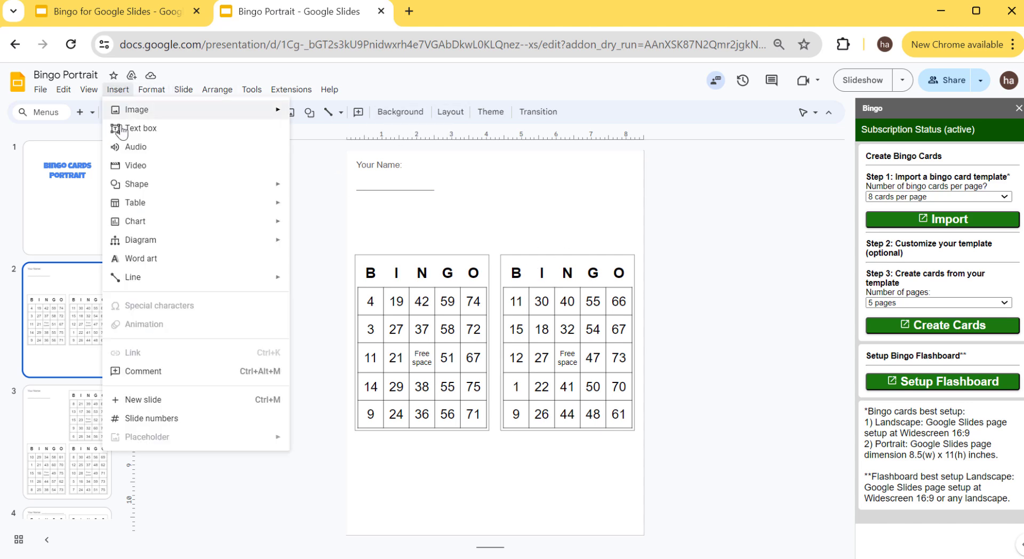
{"action": "mouse_move", "coordinate": [137, 109]}
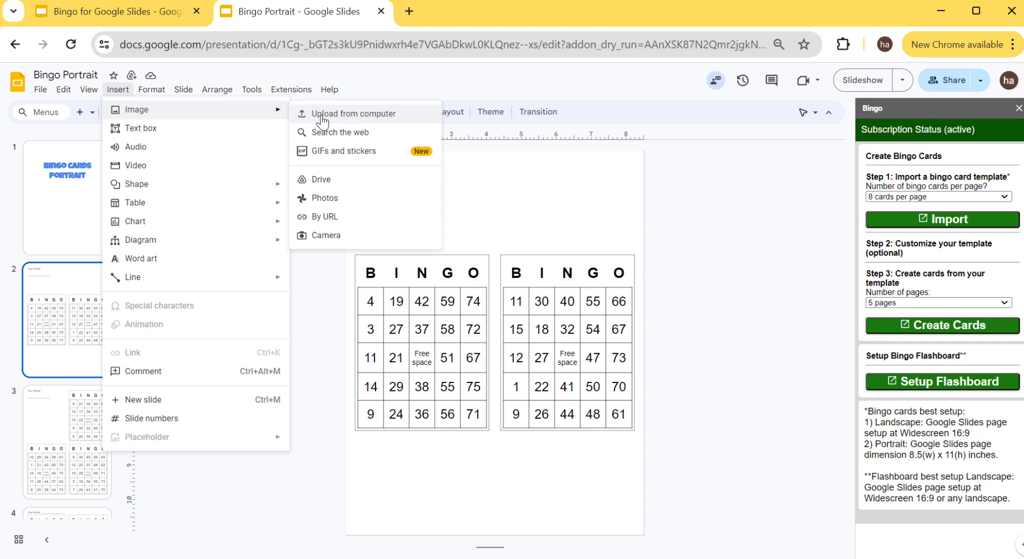
{"action": "left_click", "coordinate": [358, 135]}
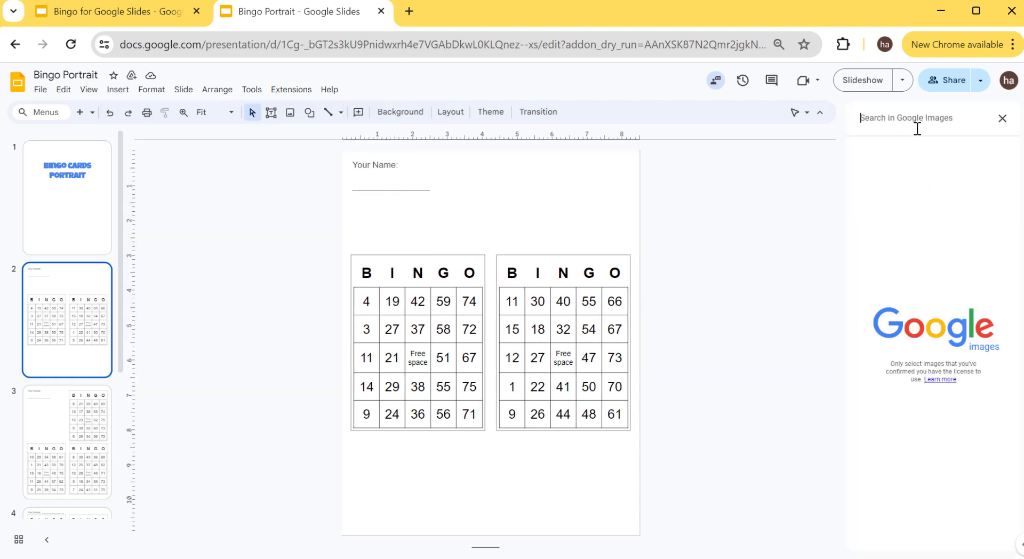
{"action": "type", "text": "bingo"}
{"action": "key", "text": "Return"}
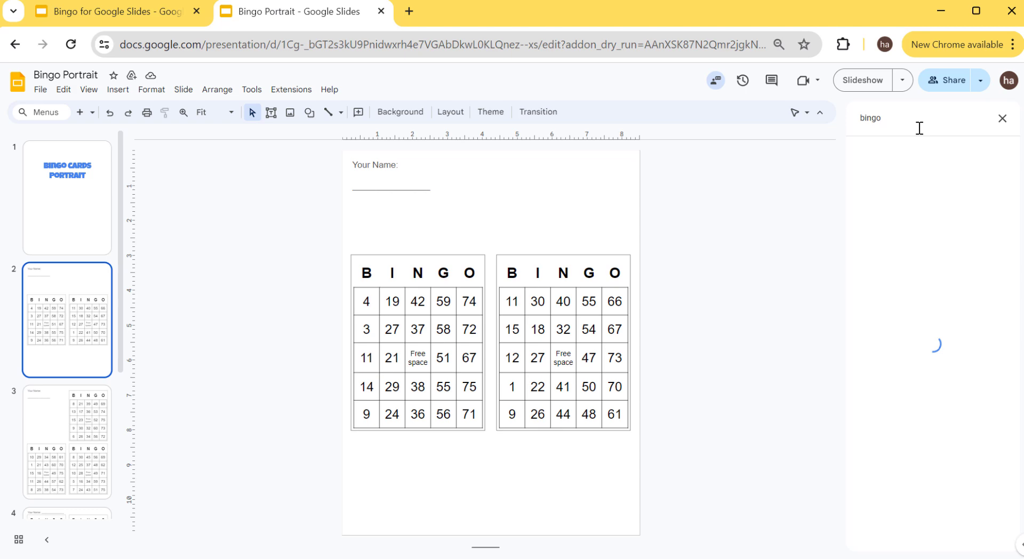
{"action": "scroll", "coordinate": [995, 381], "scroll_direction": "down", "scroll_amount": 5}
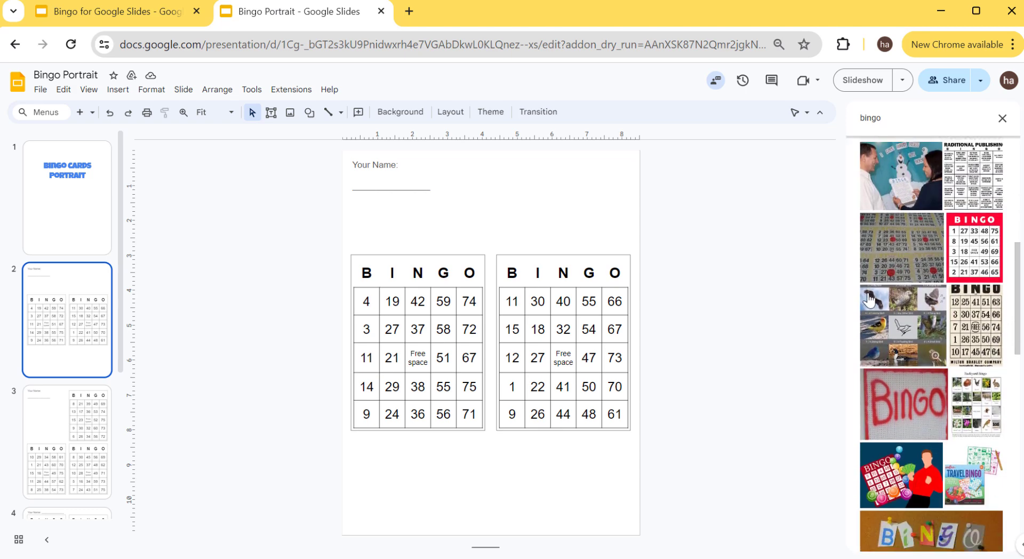
{"action": "scroll", "coordinate": [946, 354], "scroll_direction": "down", "scroll_amount": 5}
{"action": "scroll", "coordinate": [944, 354], "scroll_direction": "down", "scroll_amount": 3}
{"action": "left_click_drag", "start_coordinate": [968, 355], "coordinate": [549, 483]}
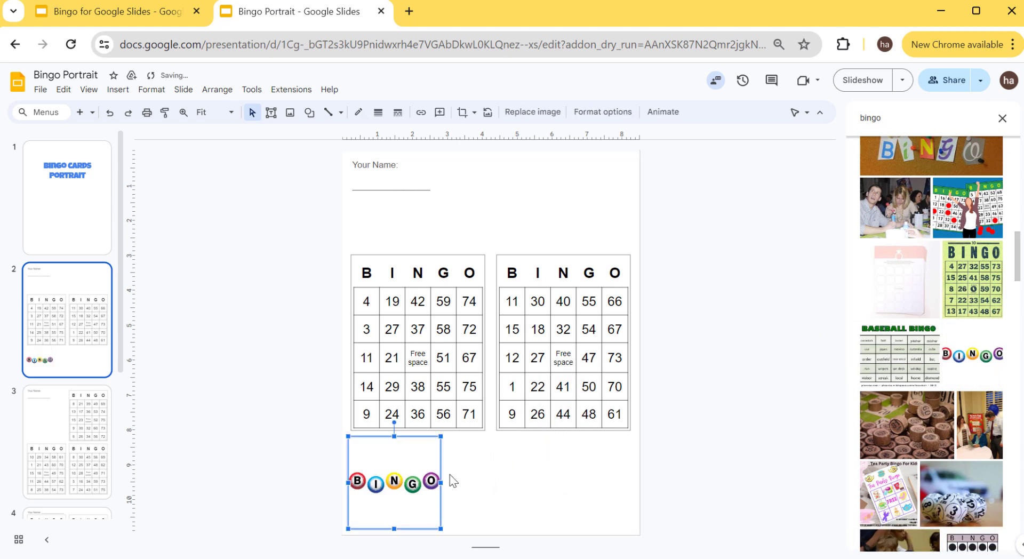
Enlarge the BINGO balls image to span both cards and place it just below them
{"action": "left_click_drag", "start_coordinate": [442, 436], "coordinate": [633, 245]}
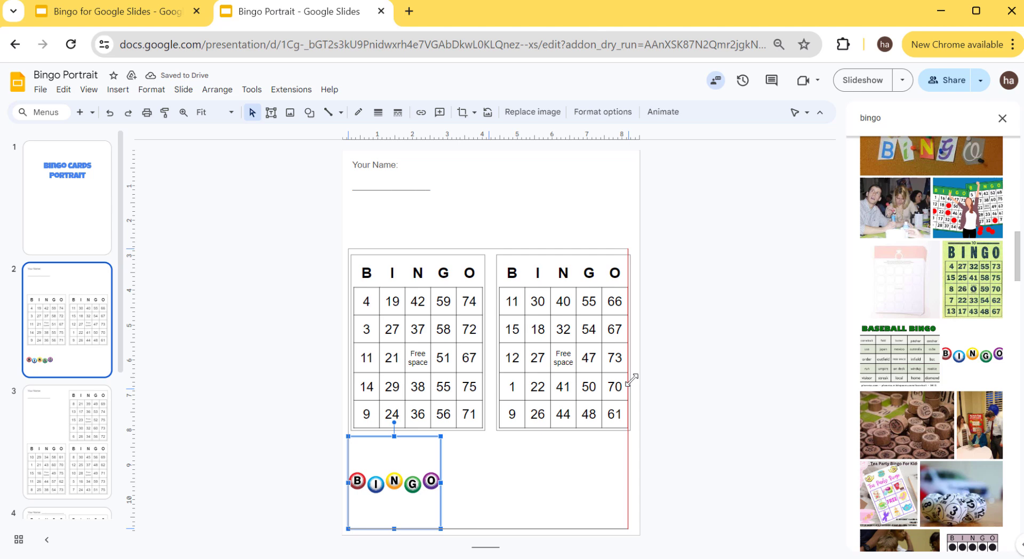
{"action": "left_click_drag", "start_coordinate": [562, 475], "coordinate": [565, 514]}
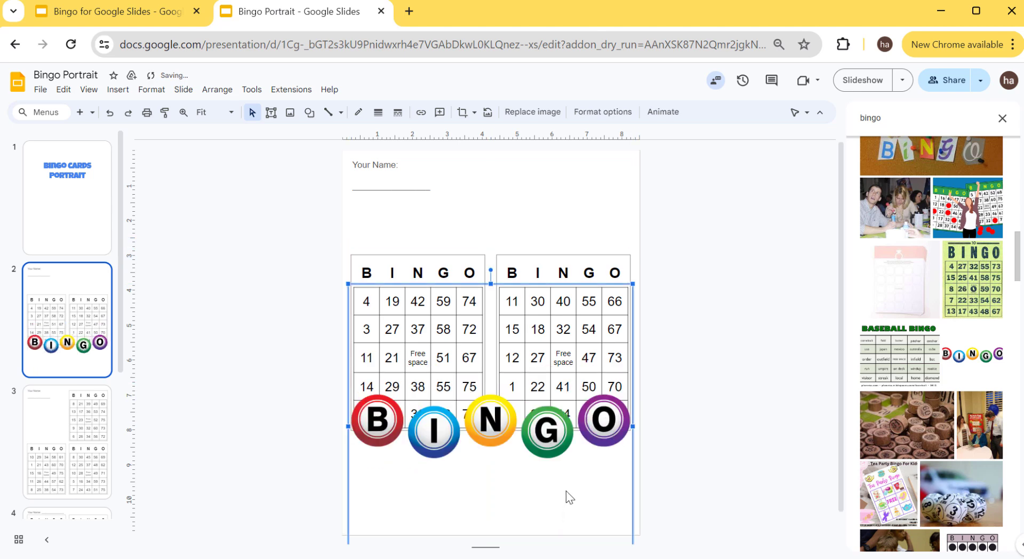
{"action": "left_click_drag", "start_coordinate": [543, 433], "coordinate": [544, 482]}
{"action": "left_click", "coordinate": [704, 449]}
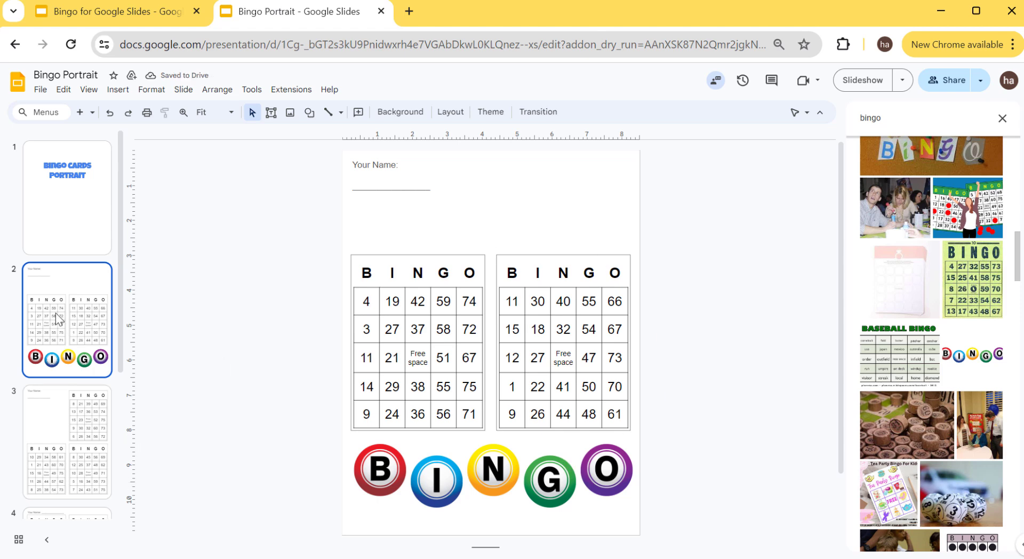
Move the two-card slide with the BINGO balls image to the end of the presentation as slide 5
{"action": "scroll", "coordinate": [64, 303], "scroll_direction": "down", "scroll_amount": 4}
{"action": "scroll", "coordinate": [56, 345], "scroll_direction": "up", "scroll_amount": 4}
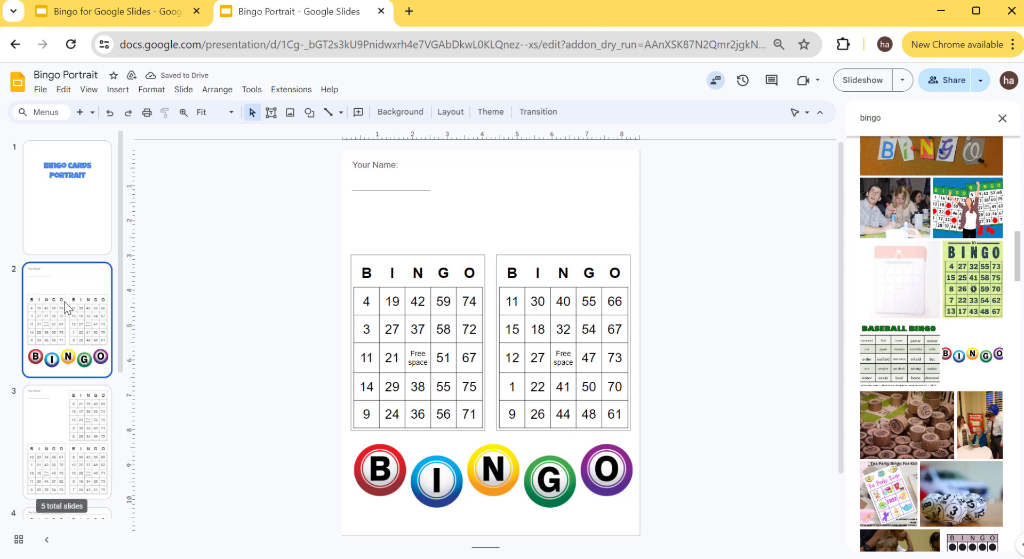
{"action": "left_click_drag", "start_coordinate": [59, 344], "coordinate": [78, 499]}
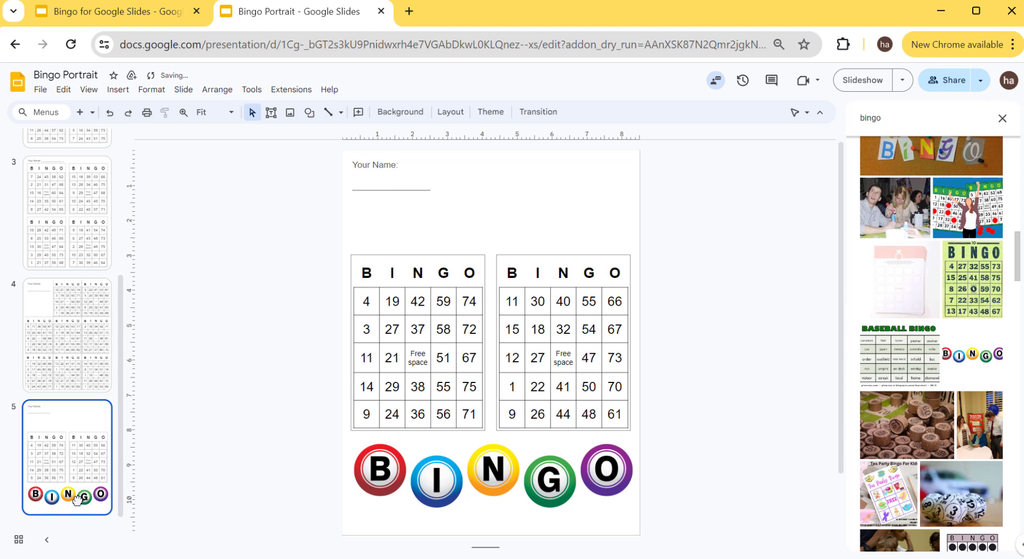
Close the image search and create 5 pages of bingo cards from the two-card template on slide 5
{"action": "left_click", "coordinate": [1004, 119]}
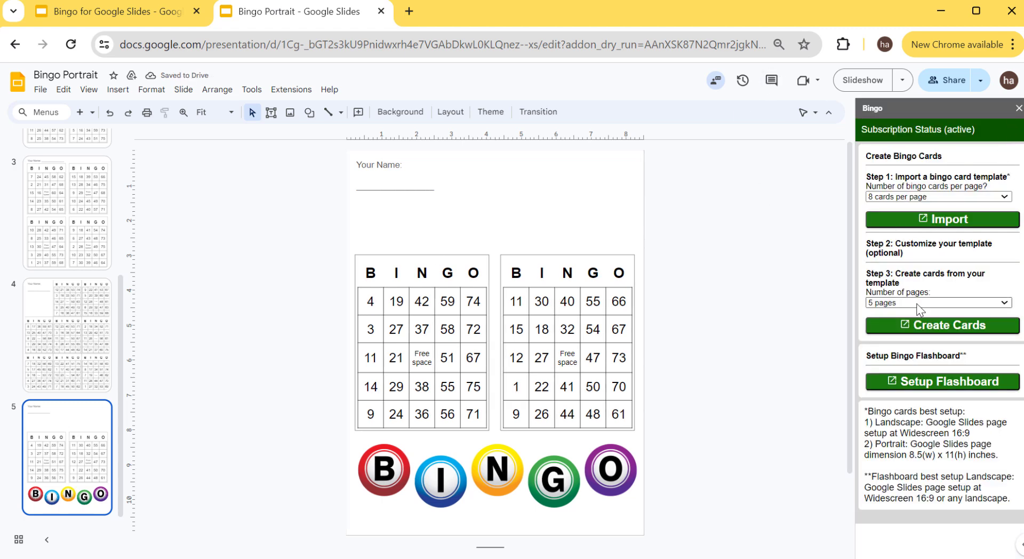
{"action": "left_click", "coordinate": [957, 330]}
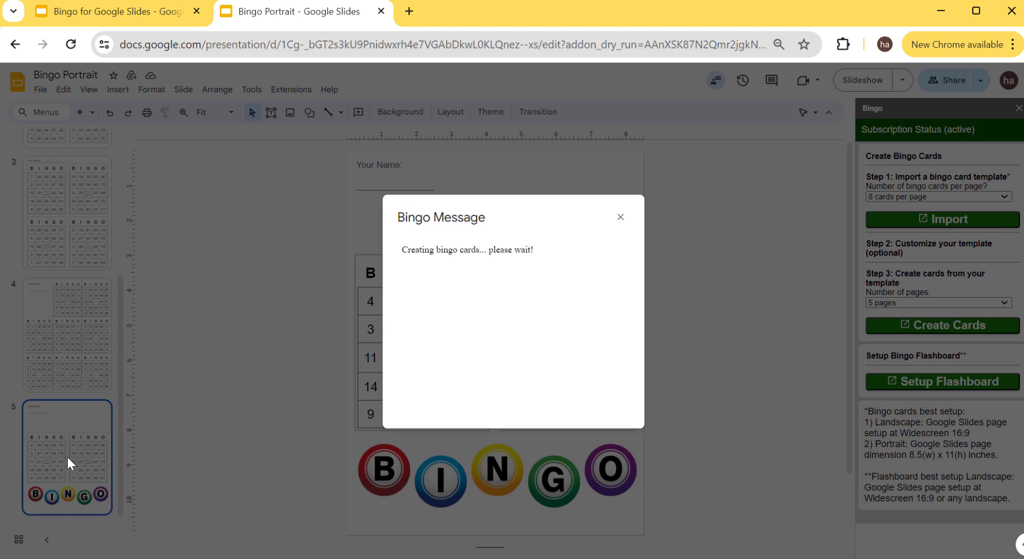
{"action": "left_click", "coordinate": [621, 217]}
Examine the portrait bingo card pages from slide 10 back to the template on slide 5, comparing their numbers
{"action": "scroll", "coordinate": [121, 407], "scroll_direction": "down", "scroll_amount": 15}
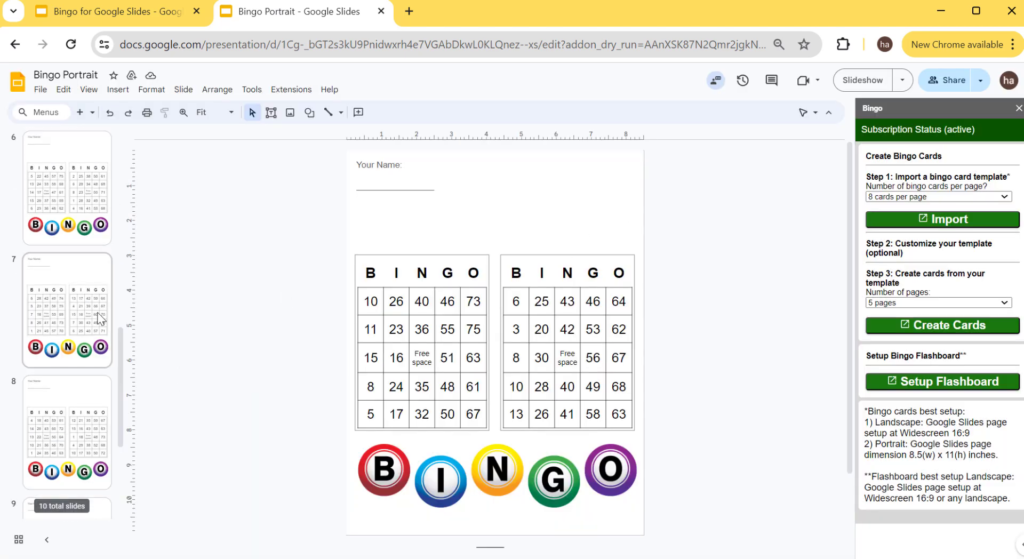
{"action": "left_click", "coordinate": [81, 455]}
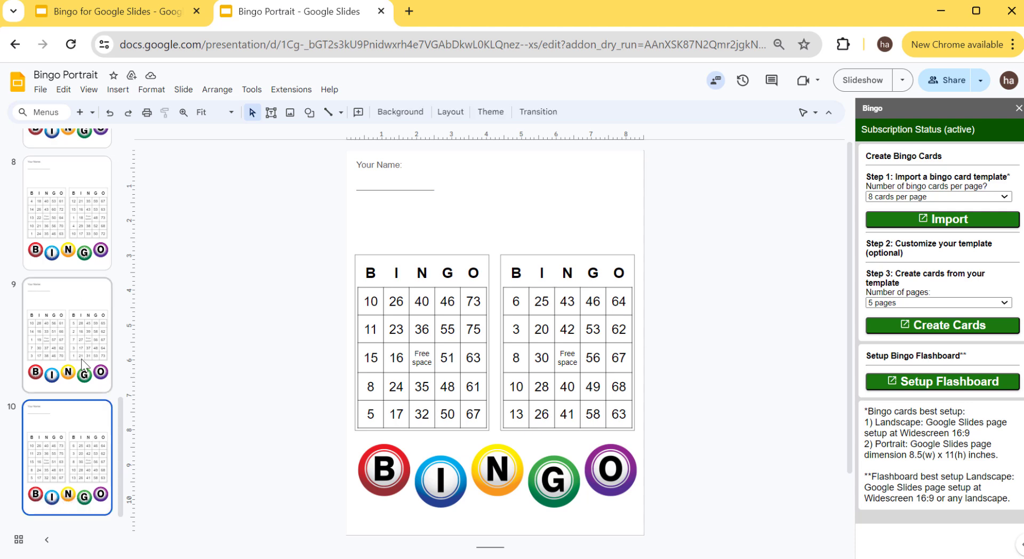
{"action": "left_click", "coordinate": [82, 346]}
{"action": "left_click", "coordinate": [84, 245]}
{"action": "scroll", "coordinate": [85, 235], "scroll_direction": "up", "scroll_amount": 3}
{"action": "left_click", "coordinate": [75, 256]}
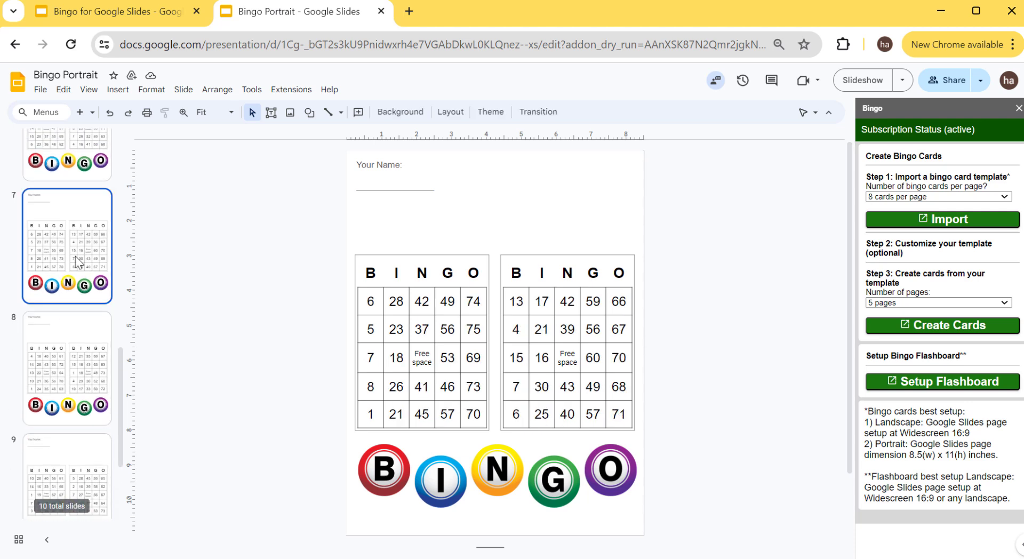
{"action": "scroll", "coordinate": [75, 256], "scroll_direction": "up", "scroll_amount": 3}
{"action": "left_click", "coordinate": [80, 239]}
{"action": "left_click", "coordinate": [68, 176]}
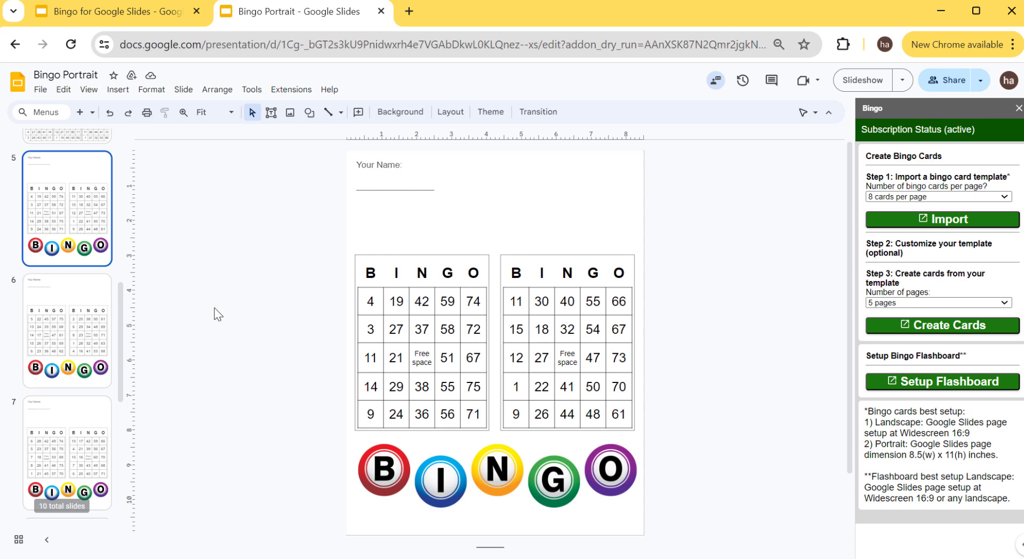
{"action": "scroll", "coordinate": [67, 213], "scroll_direction": "up", "scroll_amount": 2}
{"action": "left_click", "coordinate": [67, 208]}
{"action": "left_click", "coordinate": [68, 431]}
{"action": "left_click", "coordinate": [69, 349]}
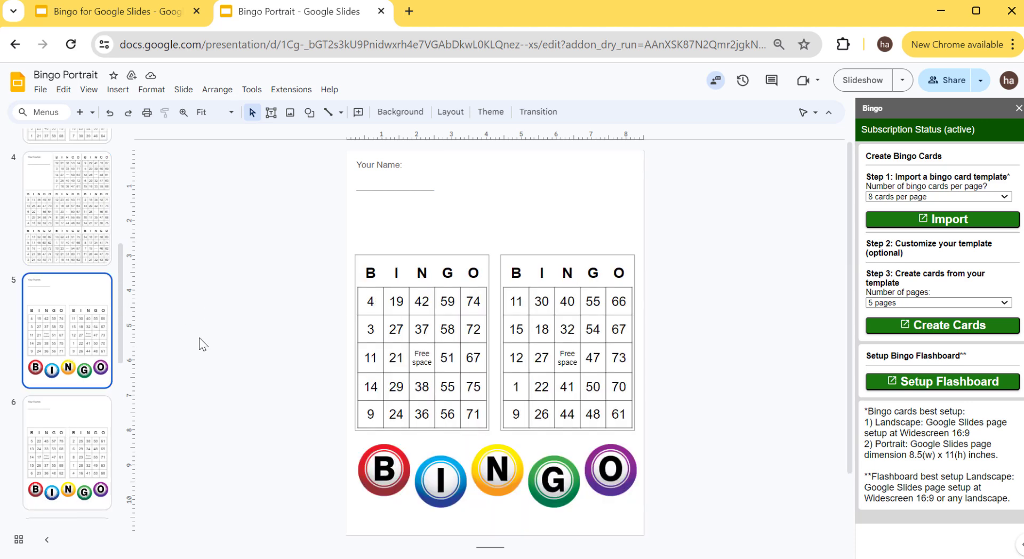
Switch to the Bingo for Google Slides presentation and import the first flashboard design, with the cream GO? box and red-bordered white numbers
{"action": "left_click", "coordinate": [111, 17]}
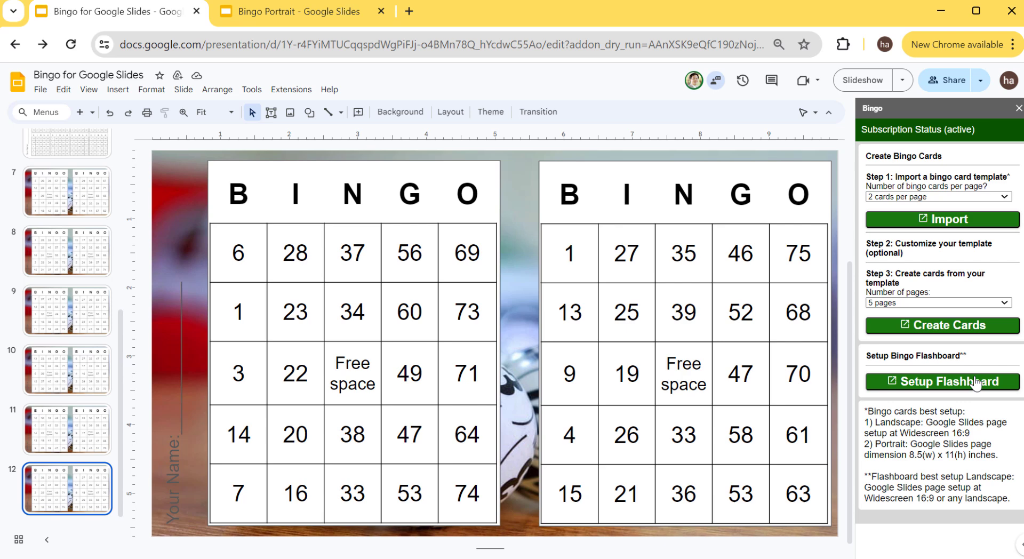
{"action": "left_click", "coordinate": [931, 385]}
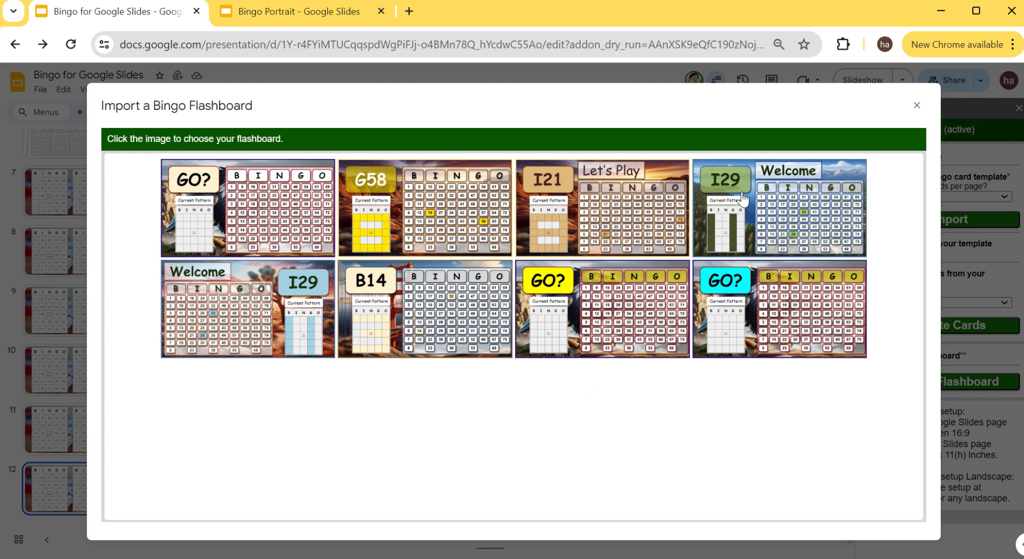
{"action": "left_click", "coordinate": [270, 204]}
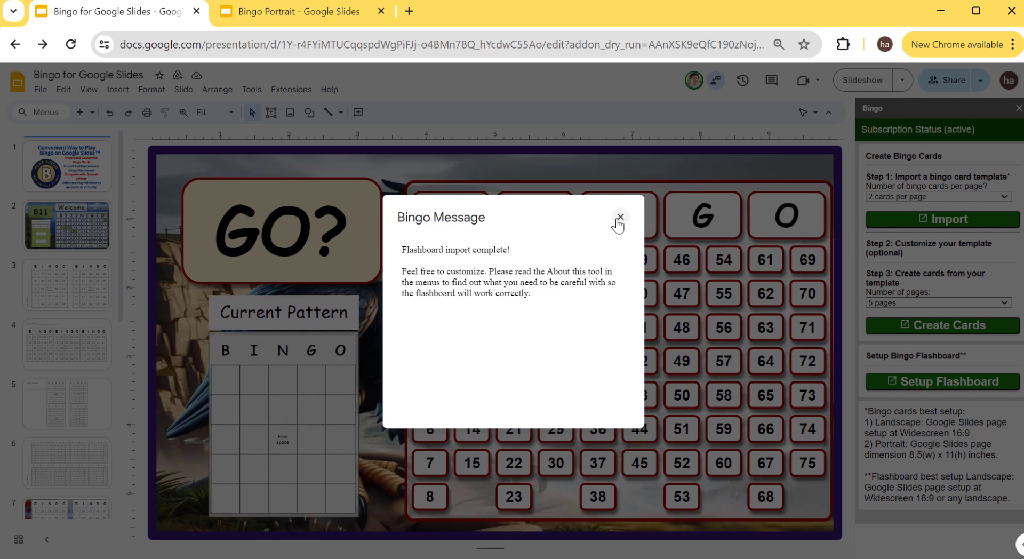
{"action": "left_click", "coordinate": [621, 217]}
Delete slides 2 through 12, keeping only the title slide and the newly imported flashboard
{"action": "scroll", "coordinate": [38, 366], "scroll_direction": "down", "scroll_amount": 6}
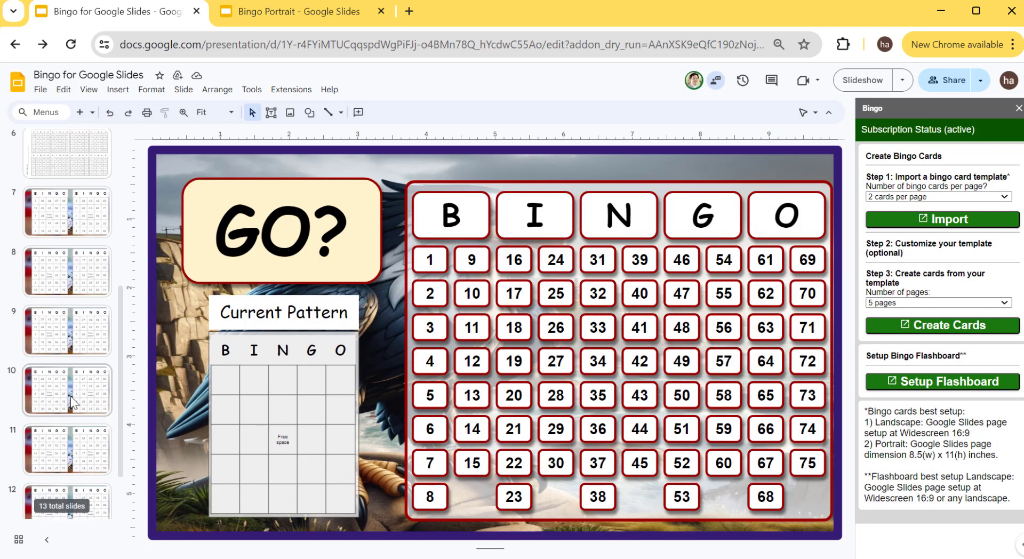
{"action": "left_click", "coordinate": [75, 486]}
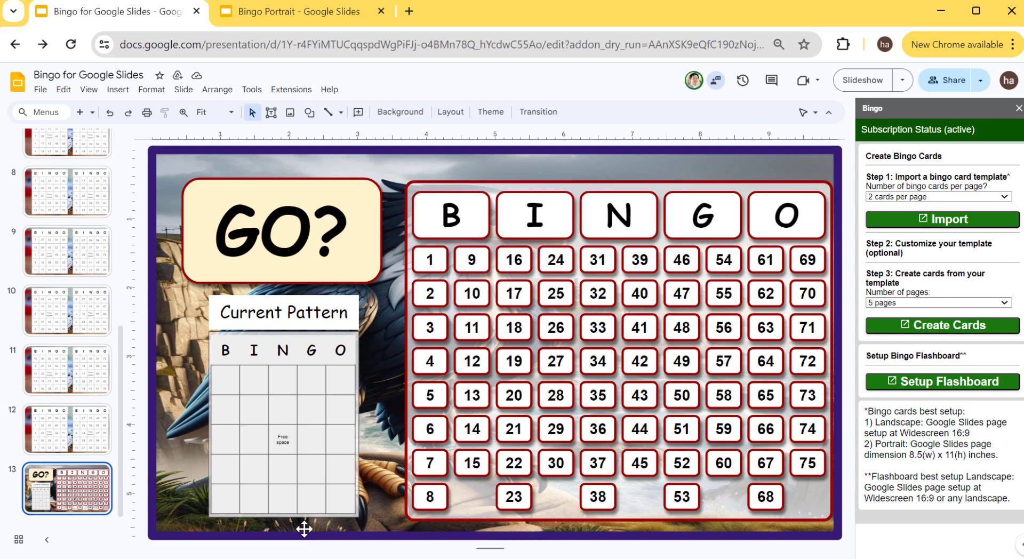
{"action": "left_click", "coordinate": [64, 442]}
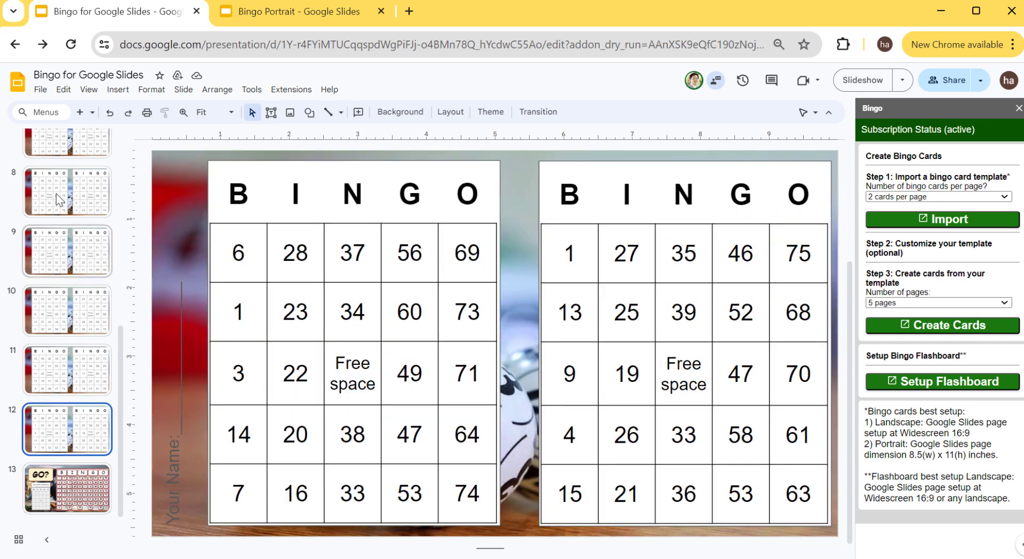
{"action": "scroll", "coordinate": [54, 229], "scroll_direction": "up", "scroll_amount": 2}
{"action": "scroll", "coordinate": [52, 267], "scroll_direction": "up", "scroll_amount": 6}
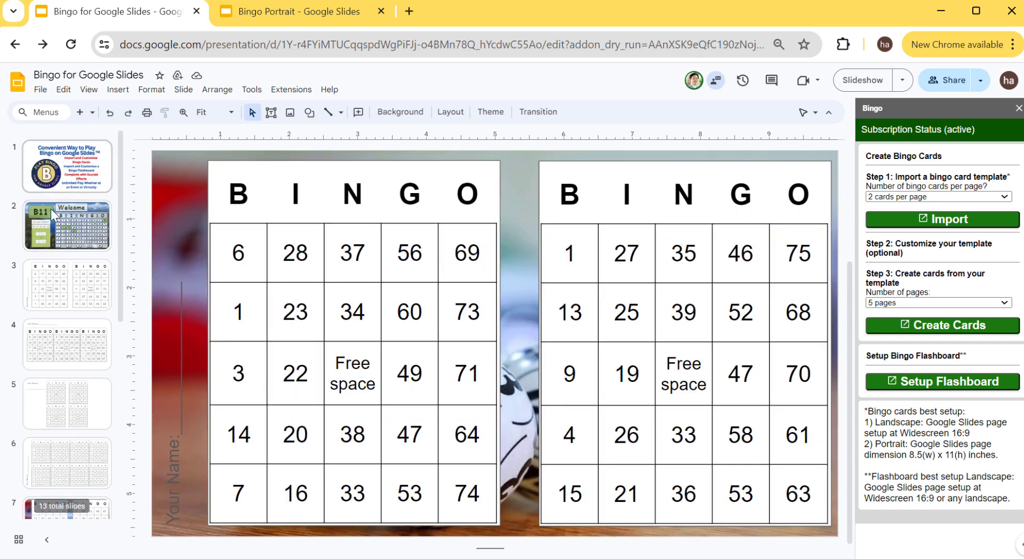
{"action": "scroll", "coordinate": [64, 360], "scroll_direction": "down", "scroll_amount": 7}
{"action": "scroll", "coordinate": [64, 360], "scroll_direction": "up", "scroll_amount": 8}
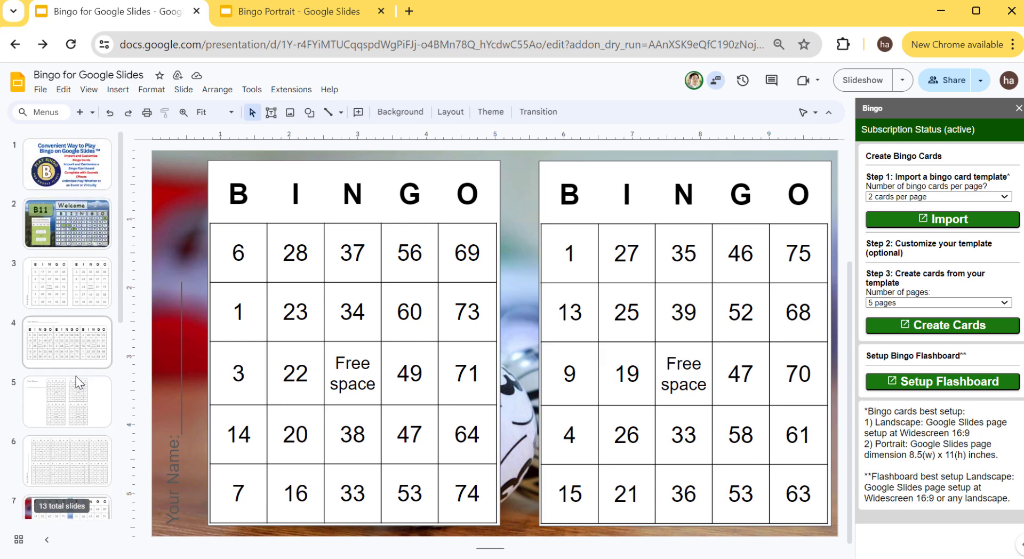
{"action": "left_click", "coordinate": [79, 225], "text": "shift"}
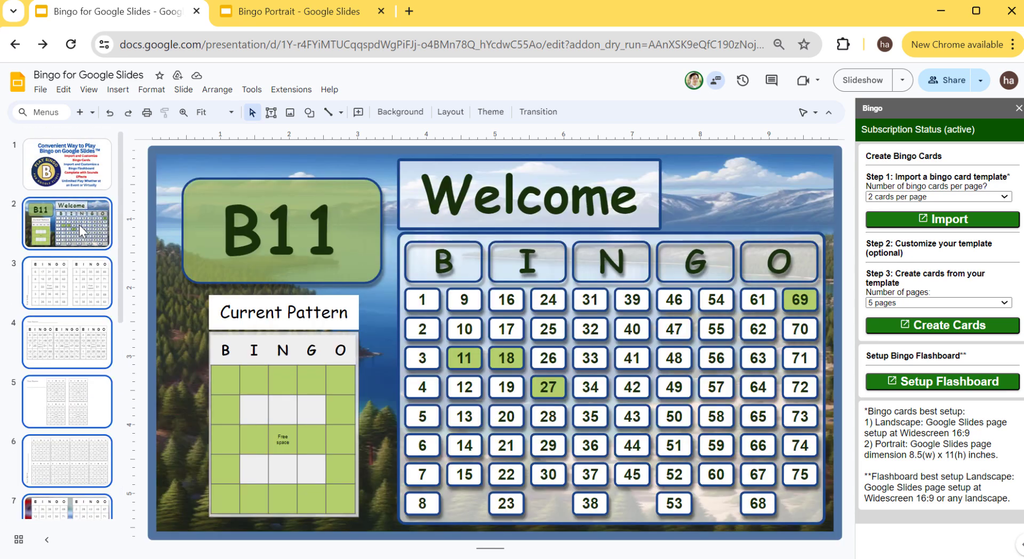
{"action": "key", "text": "Delete"}
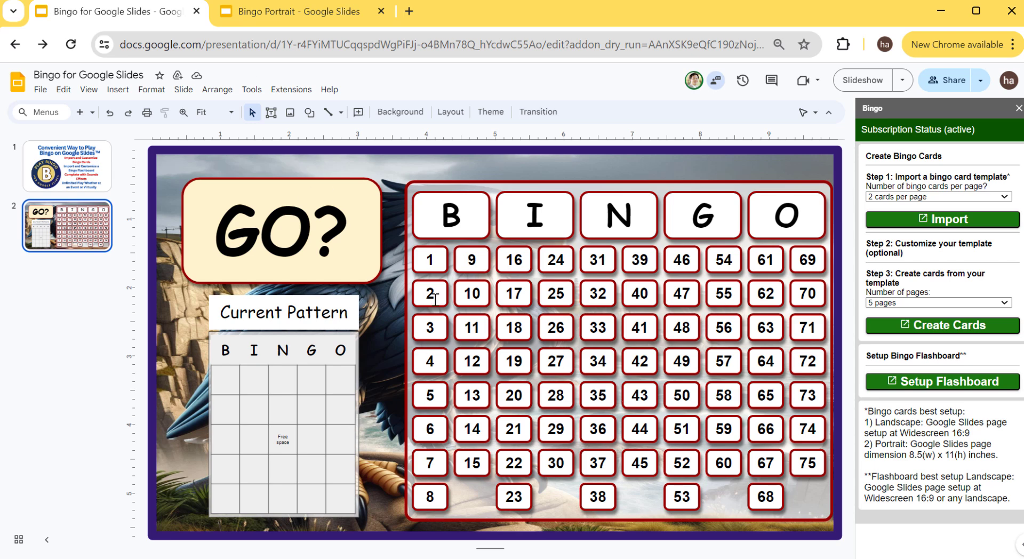
Start Play Bingo from the Slides - Bingo add-on and choose Pattern 8 for the flashboard
{"action": "left_click", "coordinate": [291, 90]}
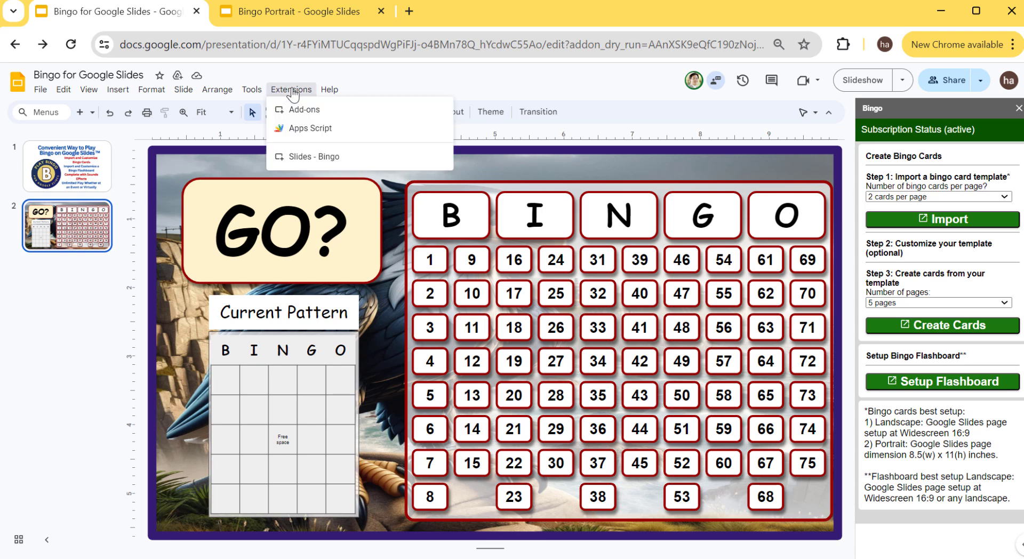
{"action": "mouse_move", "coordinate": [311, 160]}
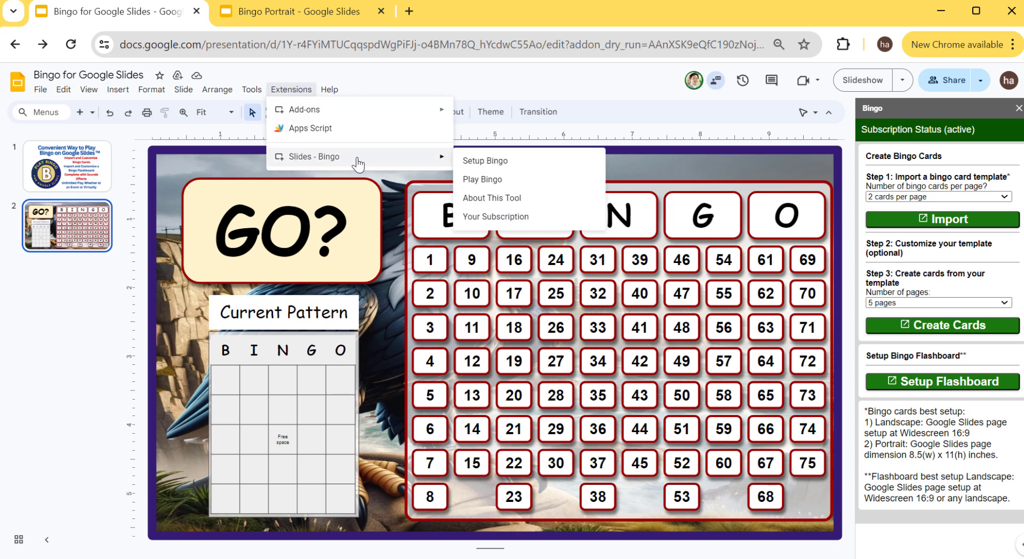
{"action": "left_click", "coordinate": [489, 183]}
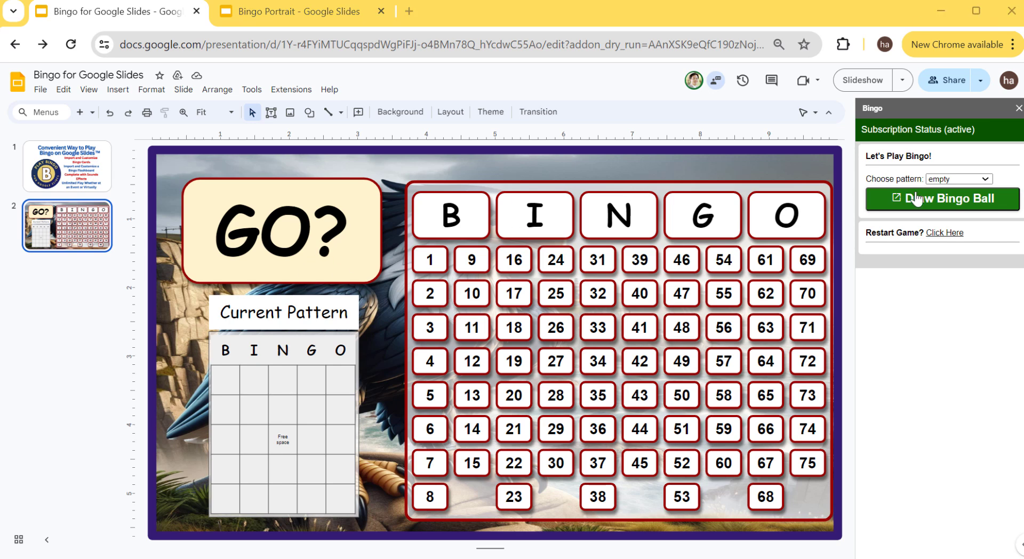
{"action": "left_click", "coordinate": [971, 182]}
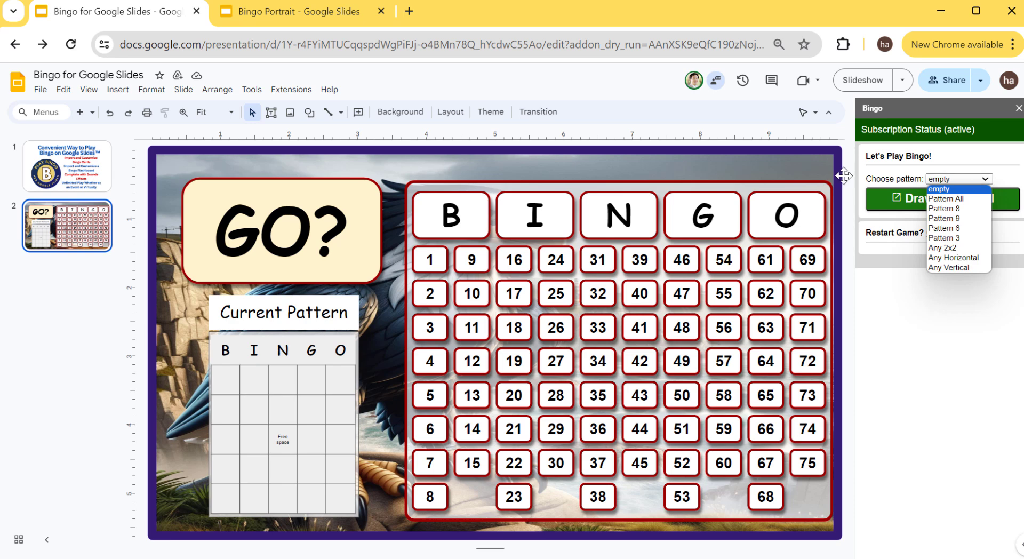
{"action": "left_click", "coordinate": [942, 210]}
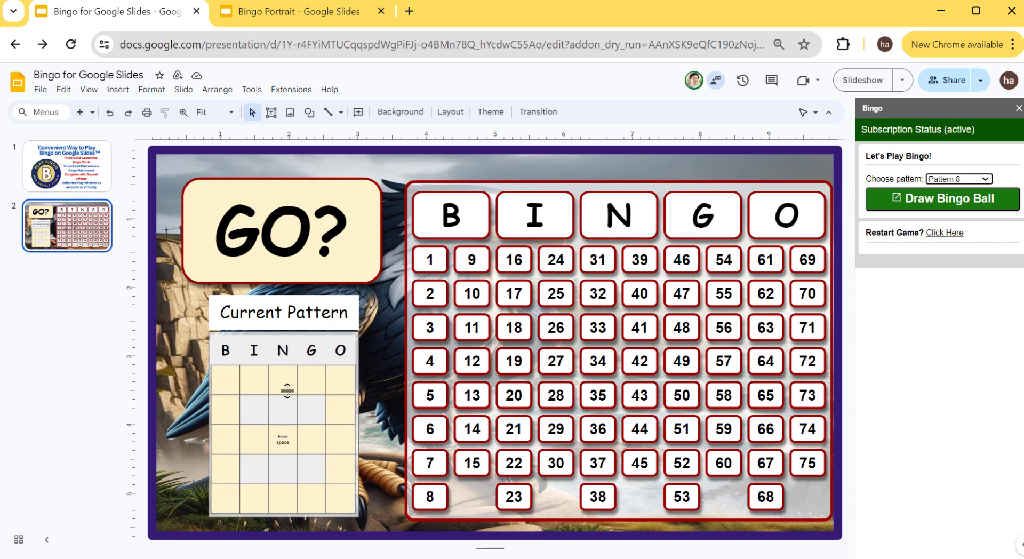
Switch the flashboard's current pattern to Pattern 3
{"action": "left_click", "coordinate": [974, 181]}
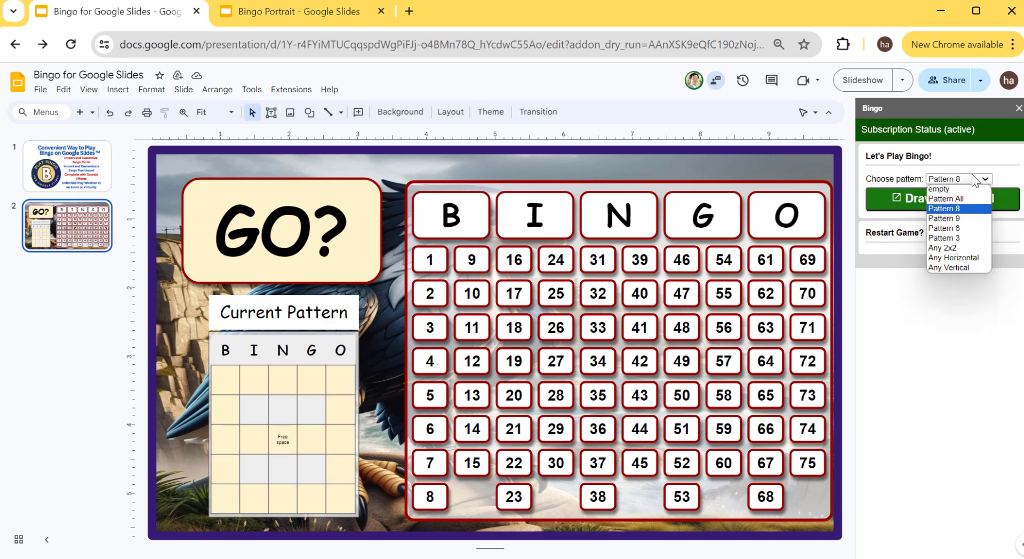
{"action": "left_click", "coordinate": [955, 238]}
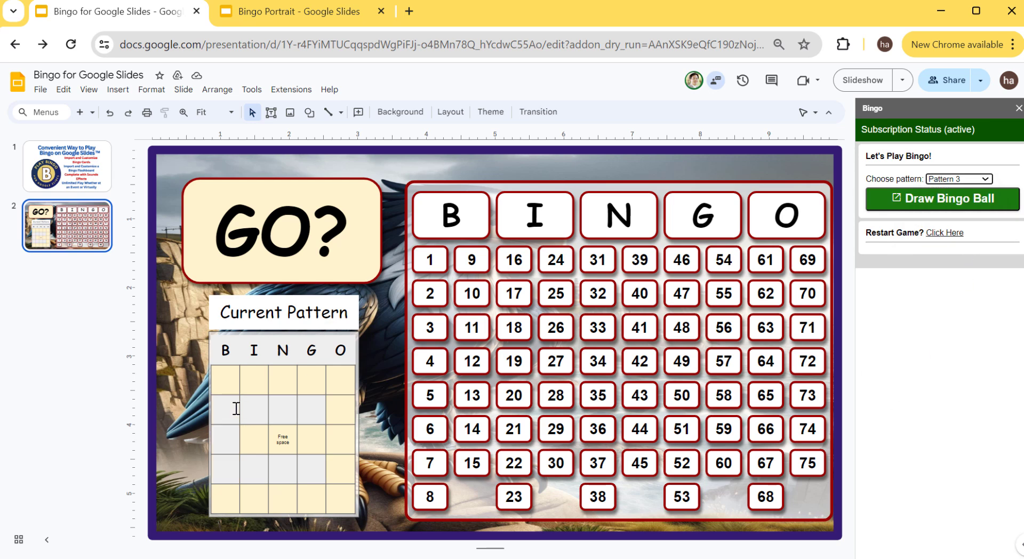
{"action": "left_click", "coordinate": [958, 179]}
{"action": "left_click", "coordinate": [958, 180]}
{"action": "left_click", "coordinate": [955, 361]}
Change the fill of the flashboard's GO? box to light orange
{"action": "left_click", "coordinate": [367, 256]}
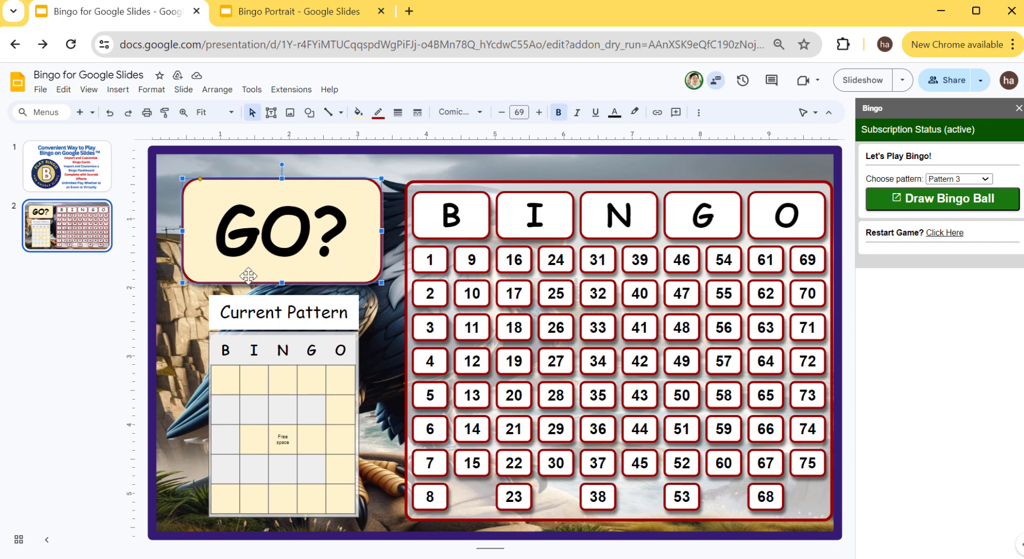
{"action": "left_click", "coordinate": [358, 112]}
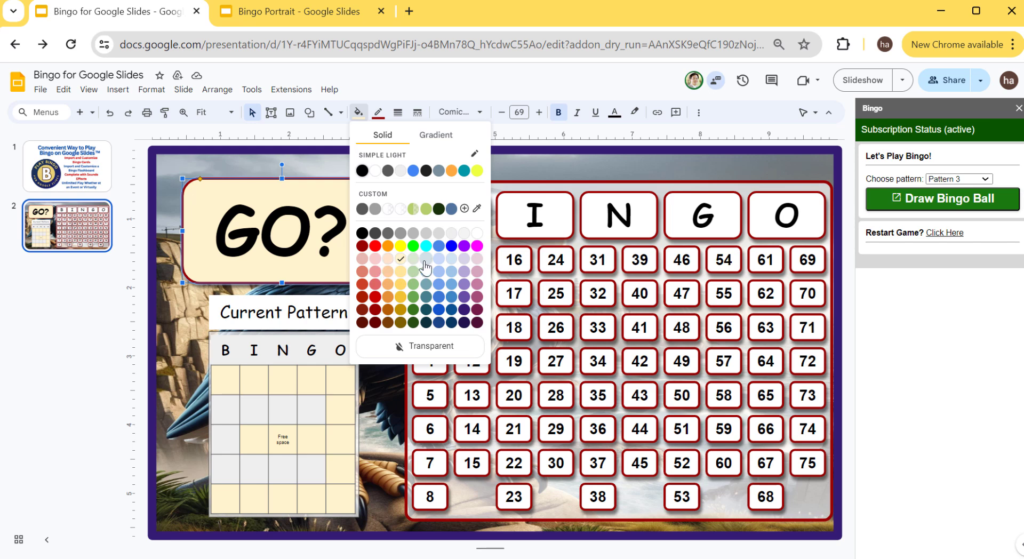
{"action": "left_click", "coordinate": [388, 260]}
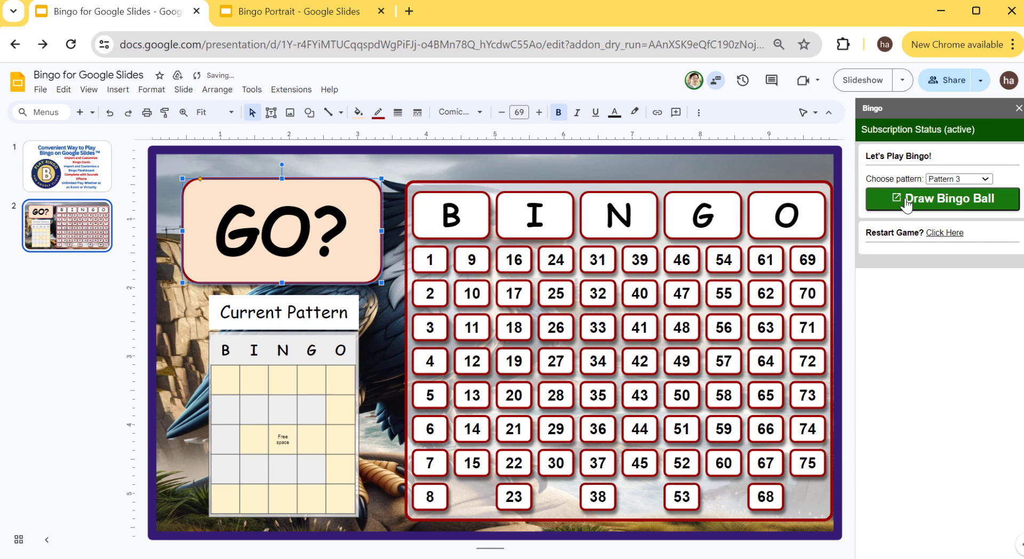
Apply Pattern 8 to the flashboard and draw two bingo balls
{"action": "left_click", "coordinate": [953, 179]}
{"action": "left_click", "coordinate": [957, 209]}
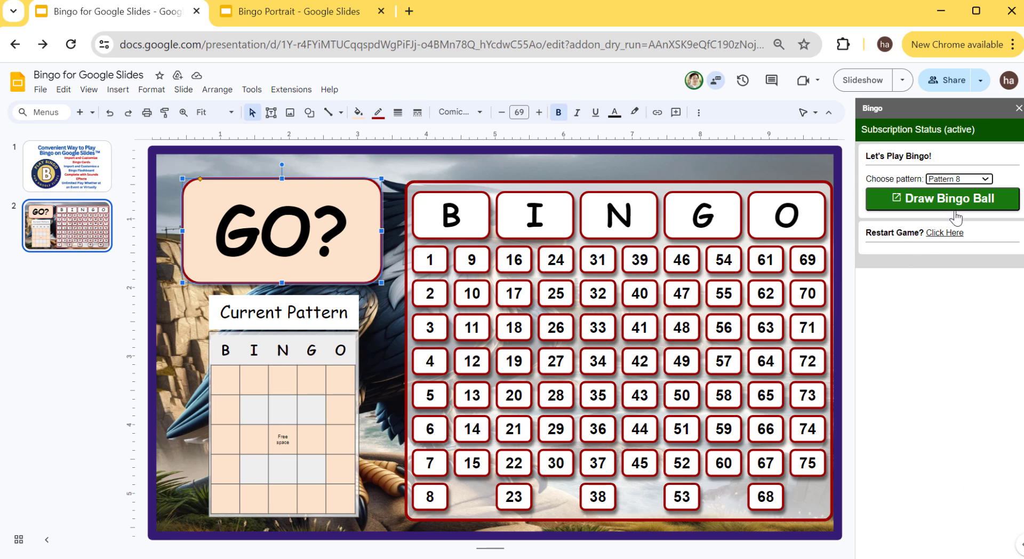
{"action": "left_click", "coordinate": [958, 210]}
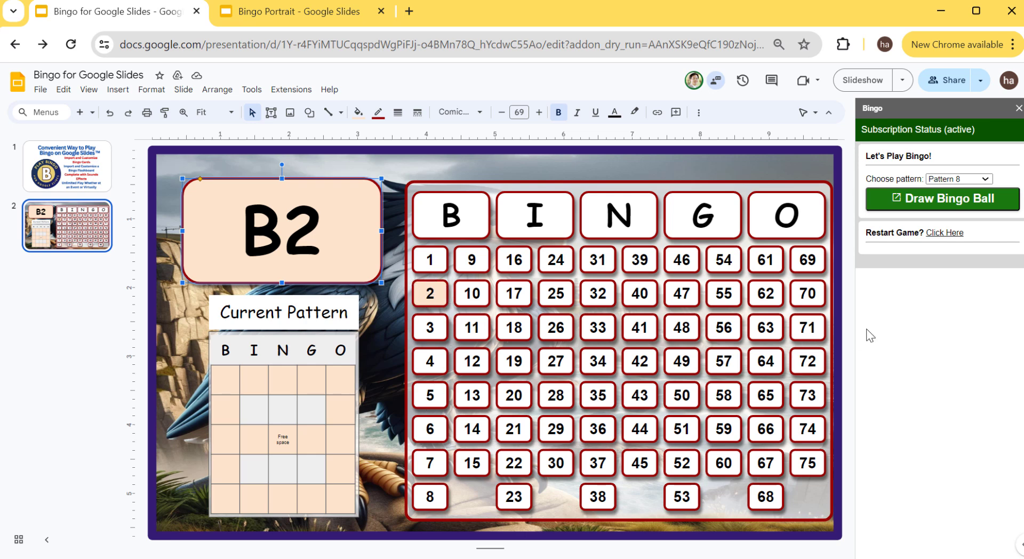
{"action": "left_click", "coordinate": [980, 203]}
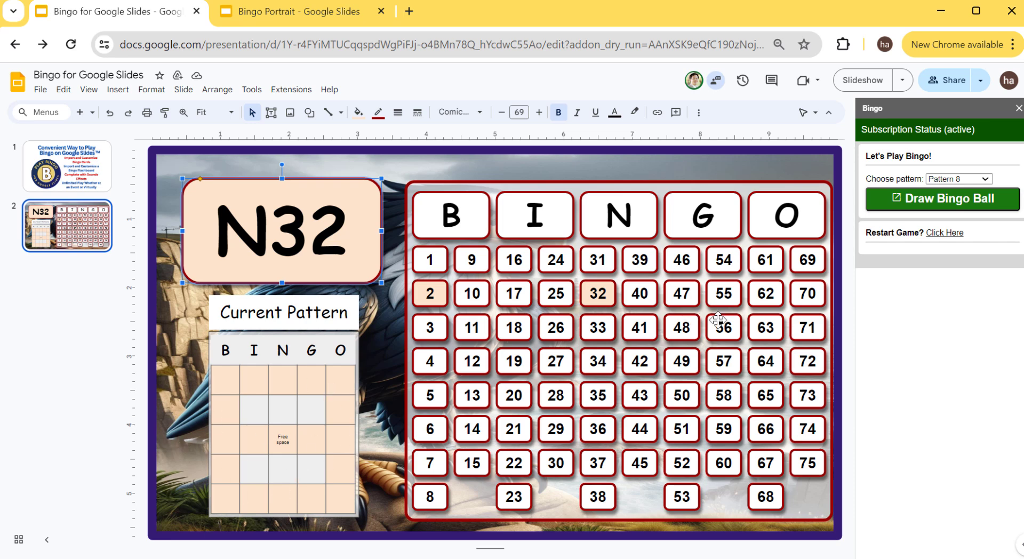
Restart the bingo game to clear the drawn balls and choose Pattern 9 for the next round
{"action": "left_click", "coordinate": [954, 233]}
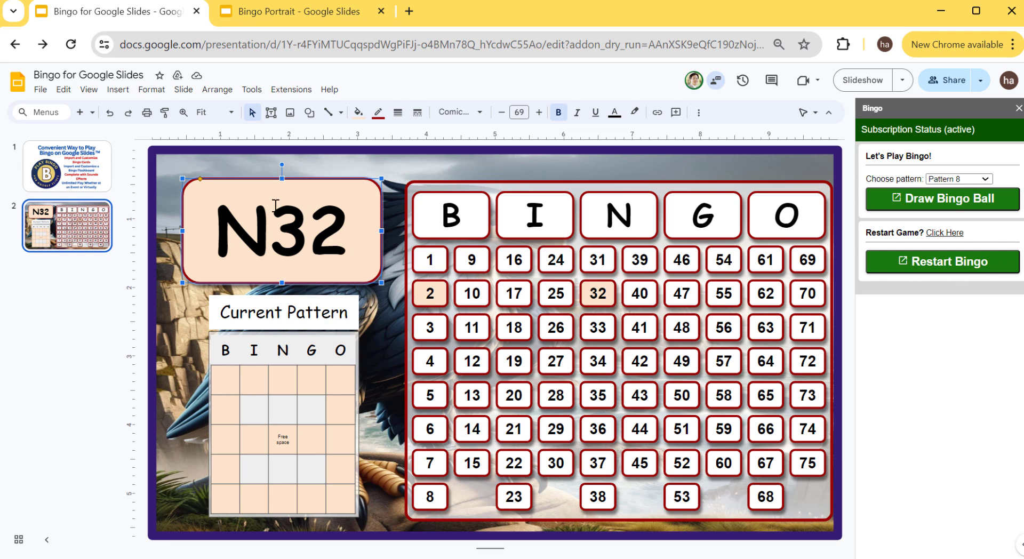
{"action": "left_click", "coordinate": [987, 269]}
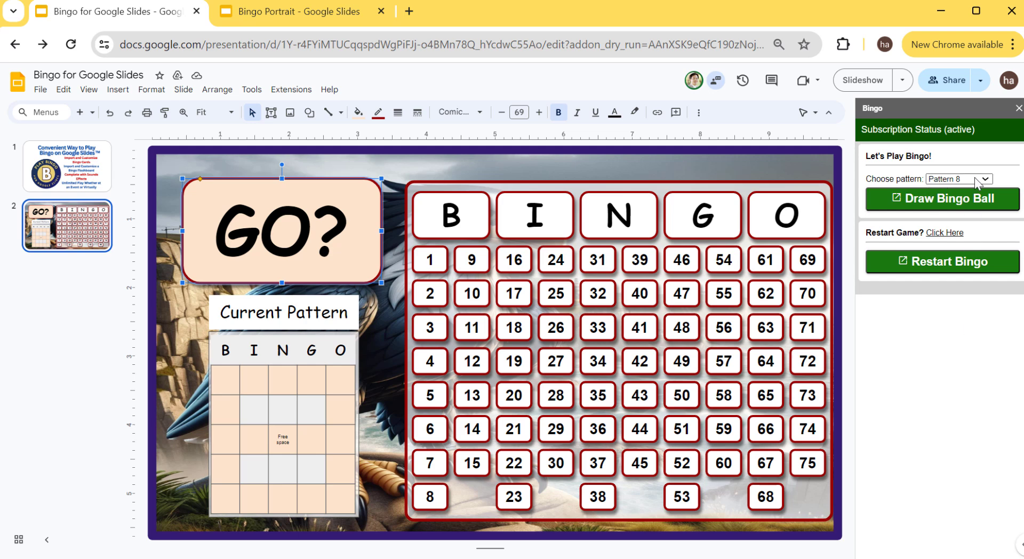
{"action": "left_click", "coordinate": [959, 178]}
{"action": "left_click", "coordinate": [954, 223]}
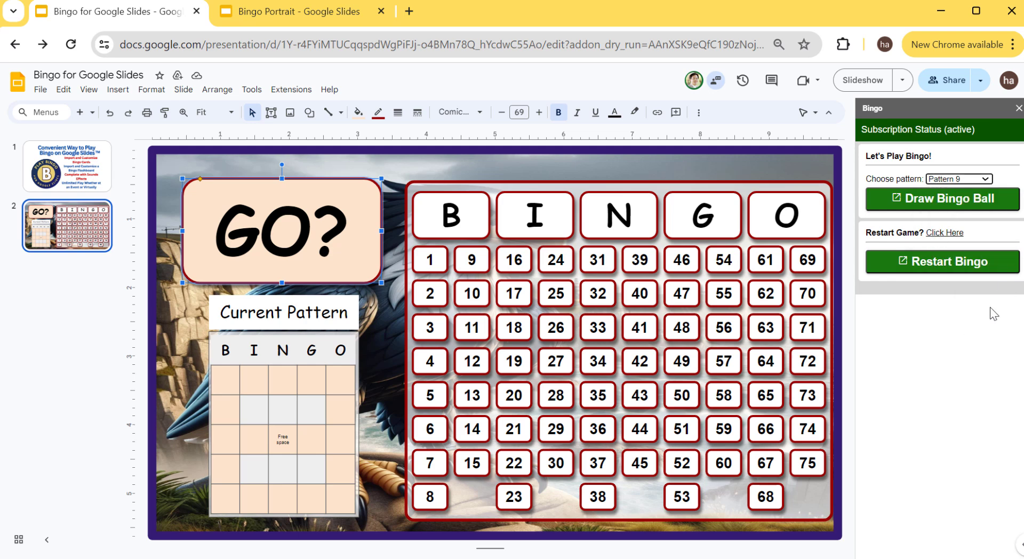